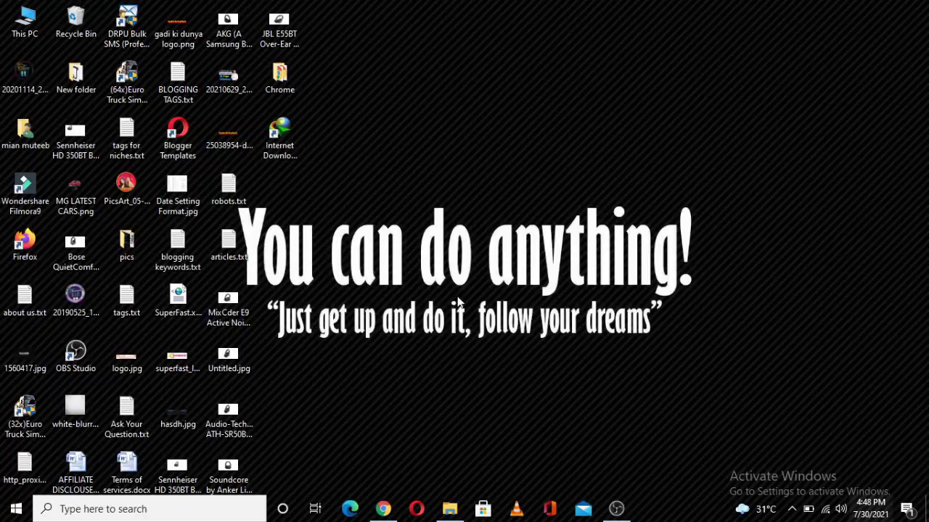
- Switch to Chrome and start creating a new Facebook Page from the account's managed pages
left_click(383, 508)
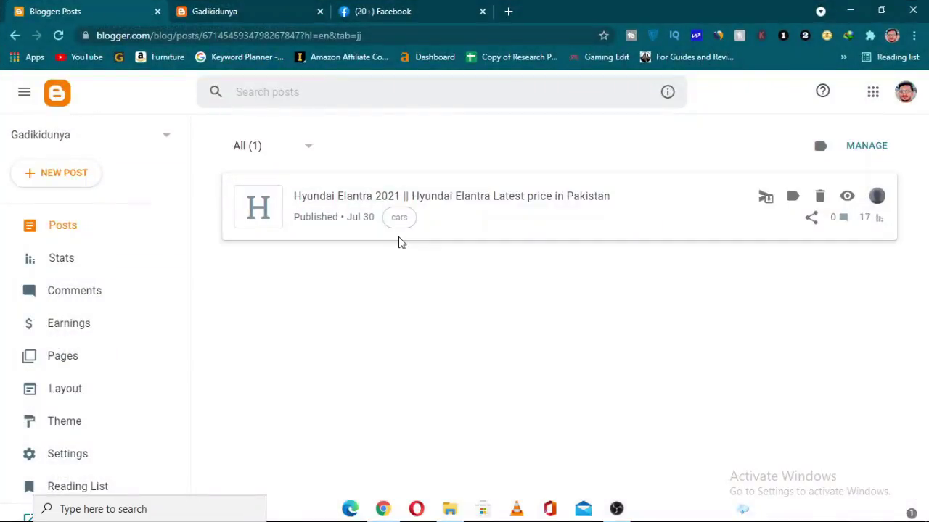
left_click(374, 9)
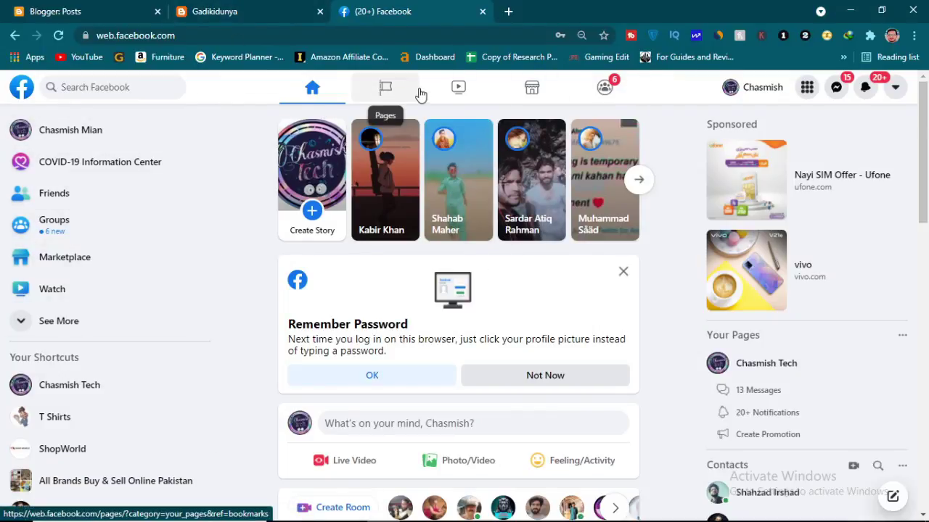
left_click(386, 90)
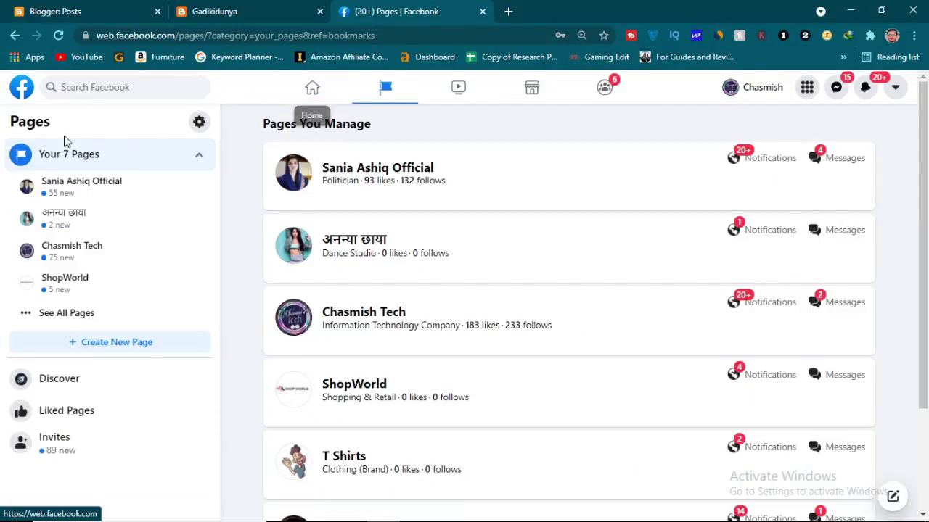
left_click(112, 344)
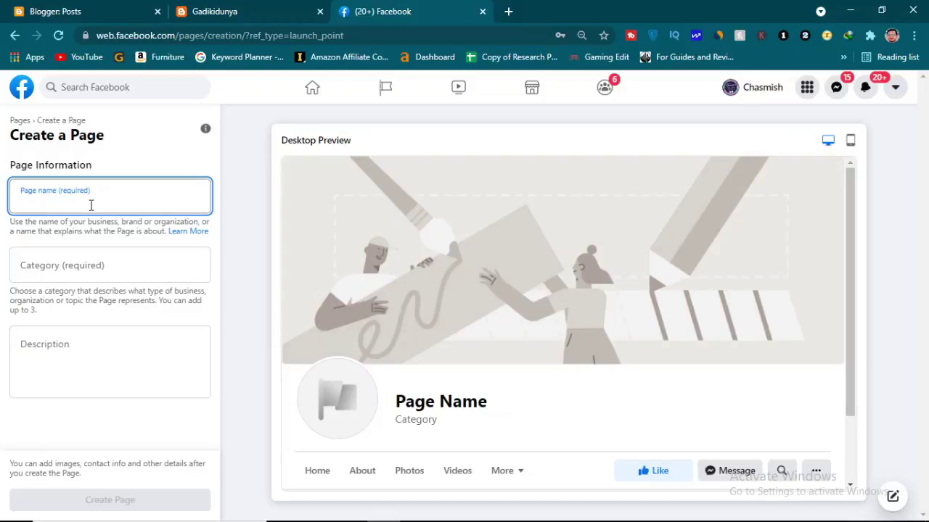
- Enter GadikiDunya as the page name
type("G")
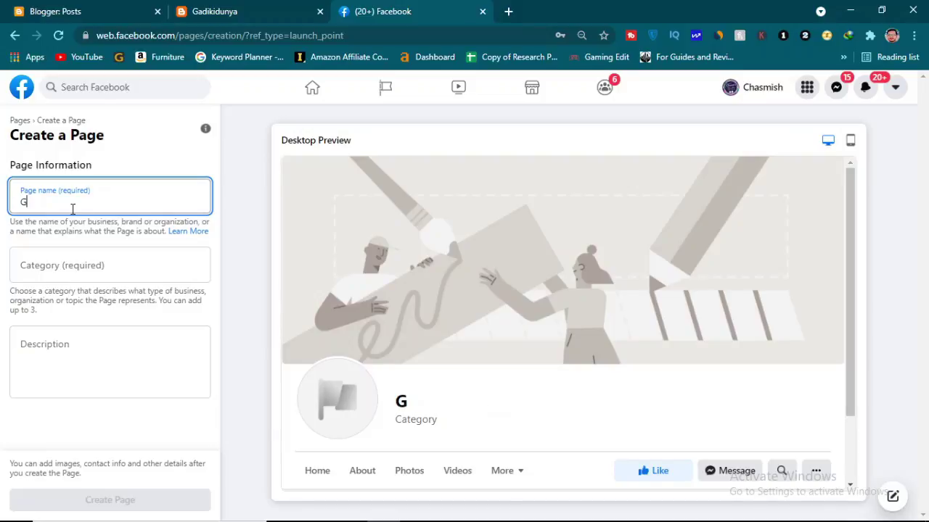
type("adili")
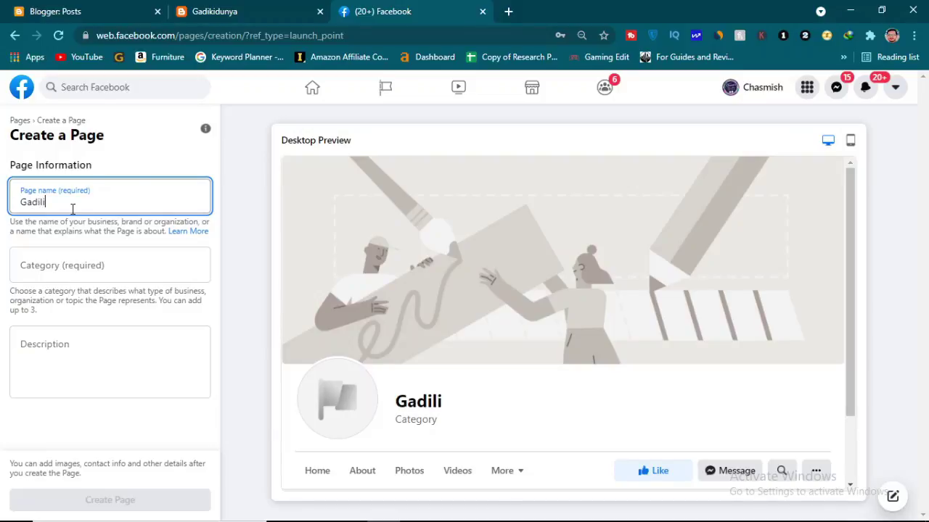
type("Dunya")
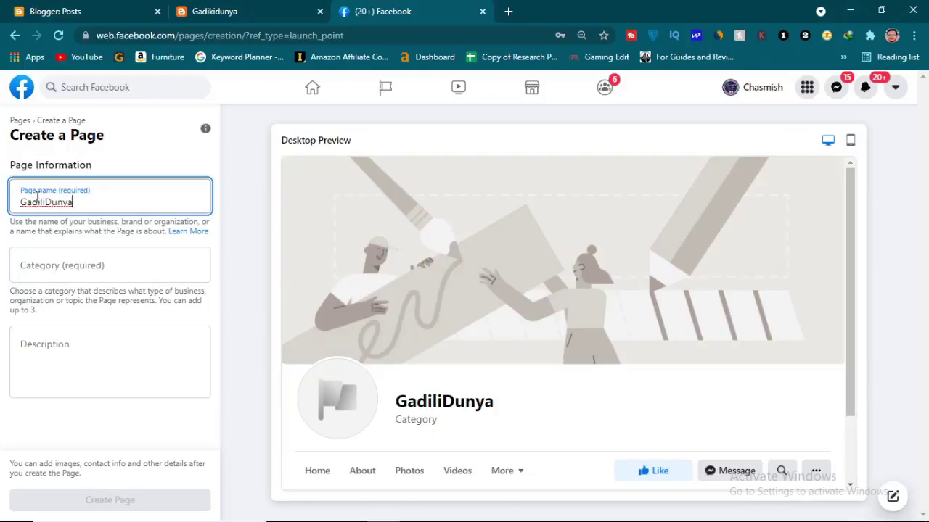
left_click(42, 202)
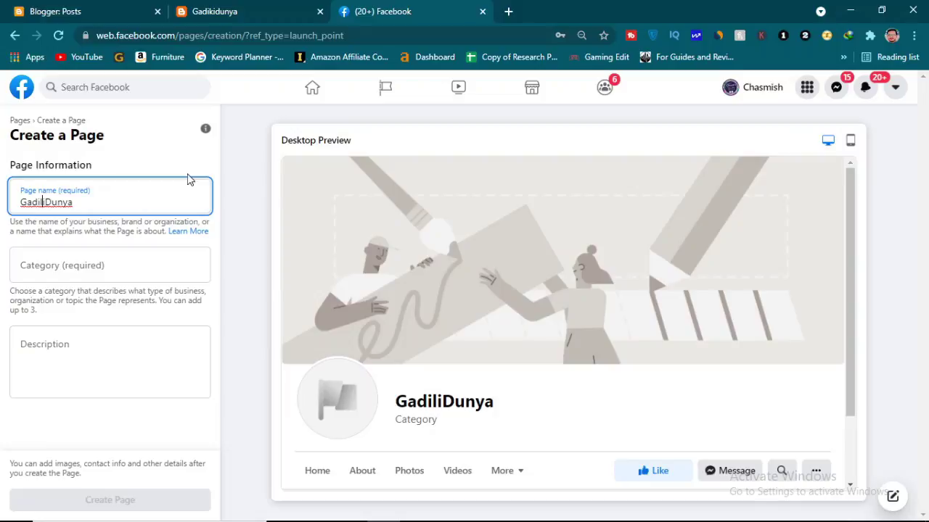
key("BackSpace")
type("k")
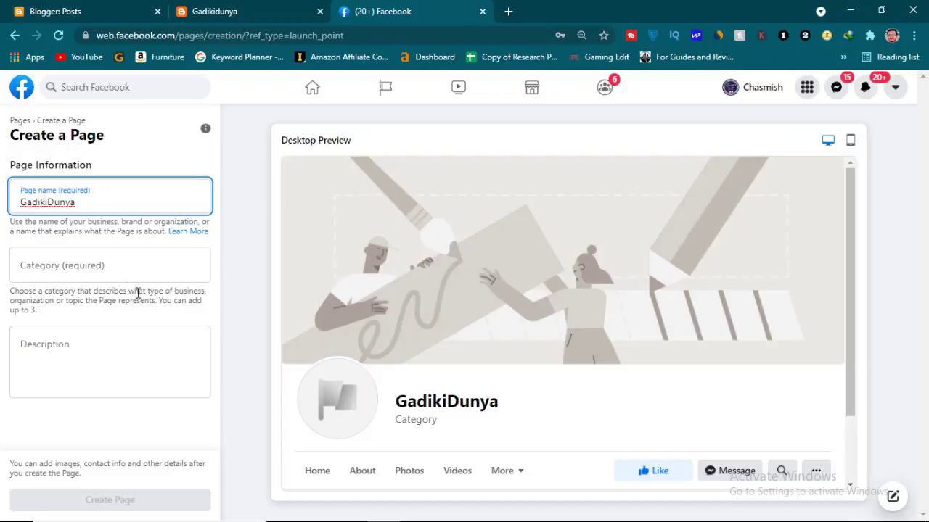
- Assign the categories Automotive Manufacturer and Auto Detailing Service to the page
left_click(128, 274)
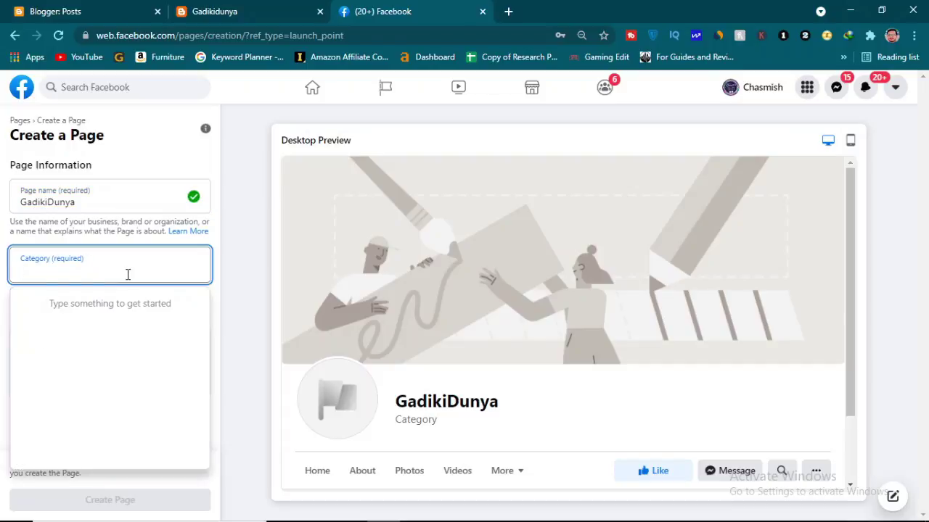
type("aot")
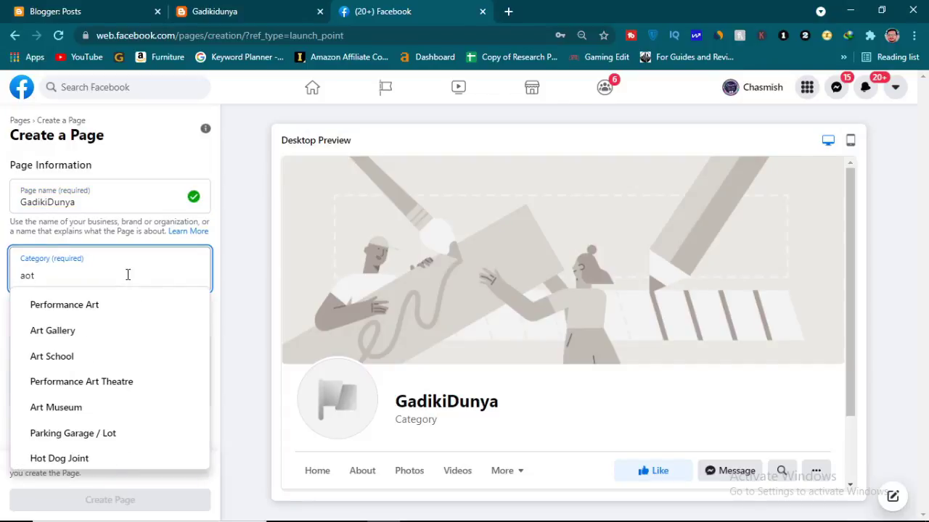
key("BackSpace")
key("BackSpace")
type("uto")
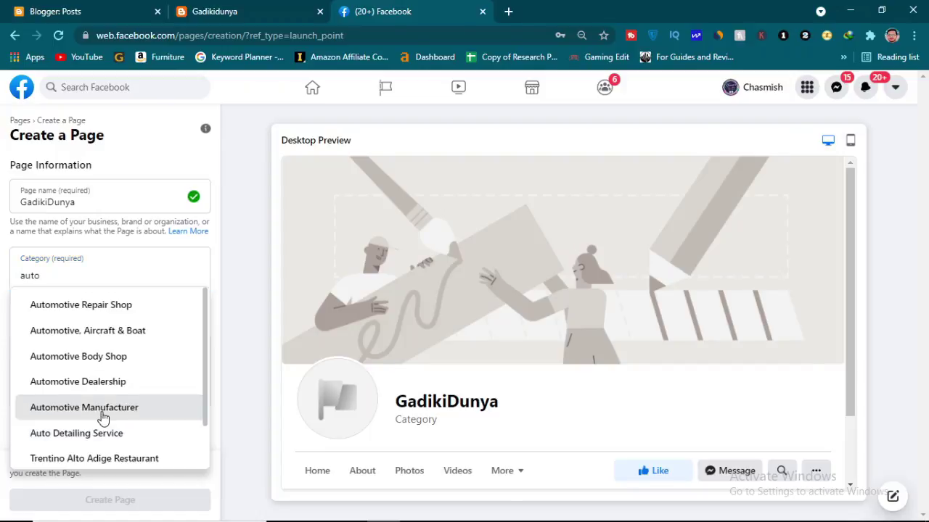
left_click(103, 410)
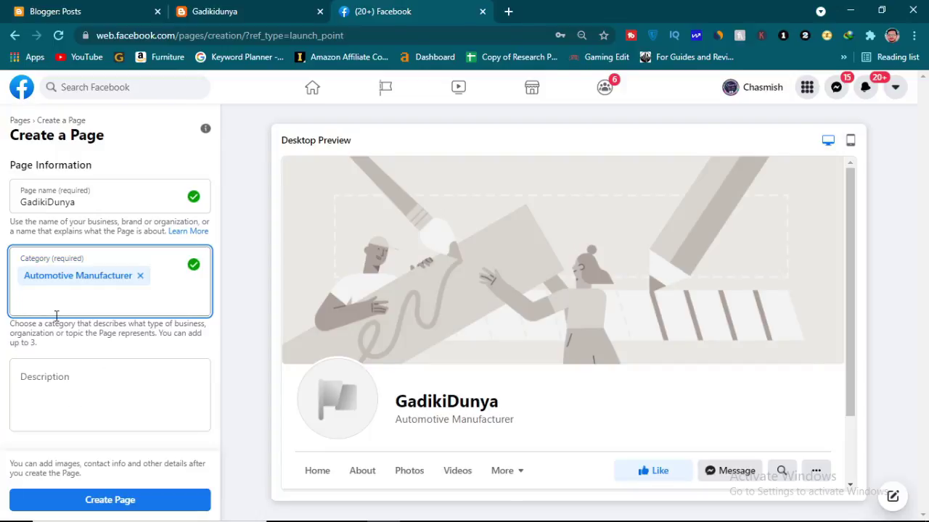
type("autom")
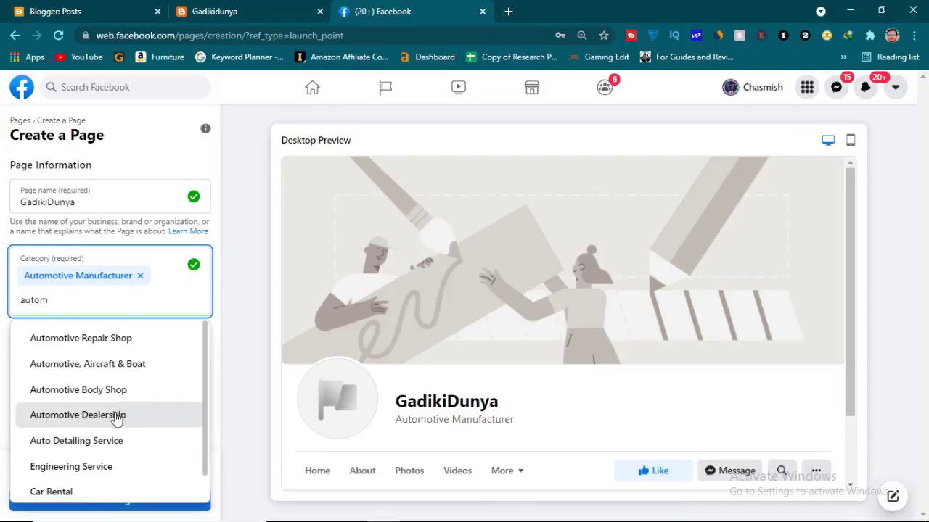
left_click(101, 441)
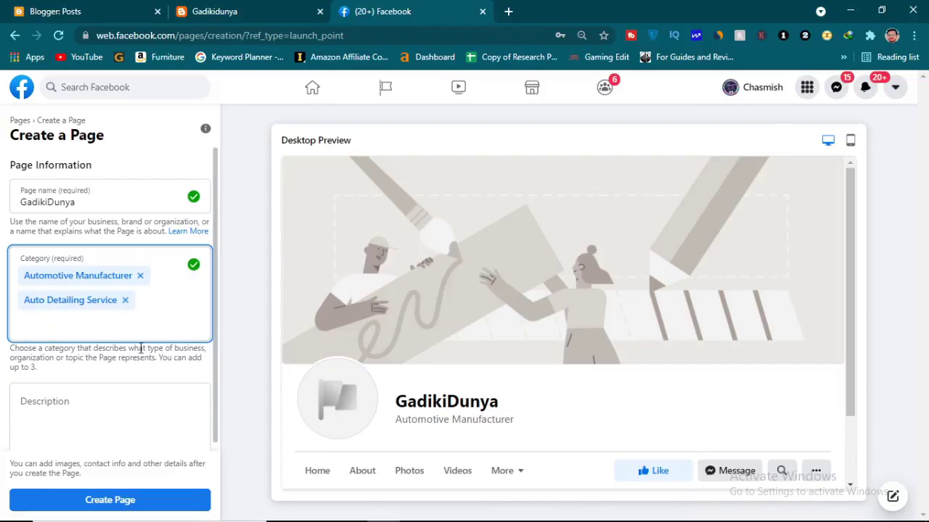
- Open the About Us page of gadikidunya.xyz and copy its full welcome text
left_click(85, 426)
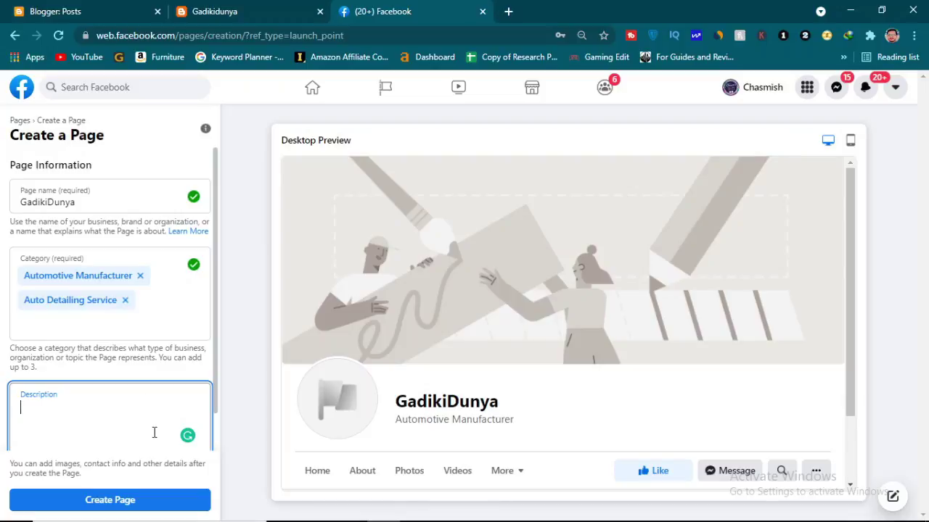
left_click(226, 9)
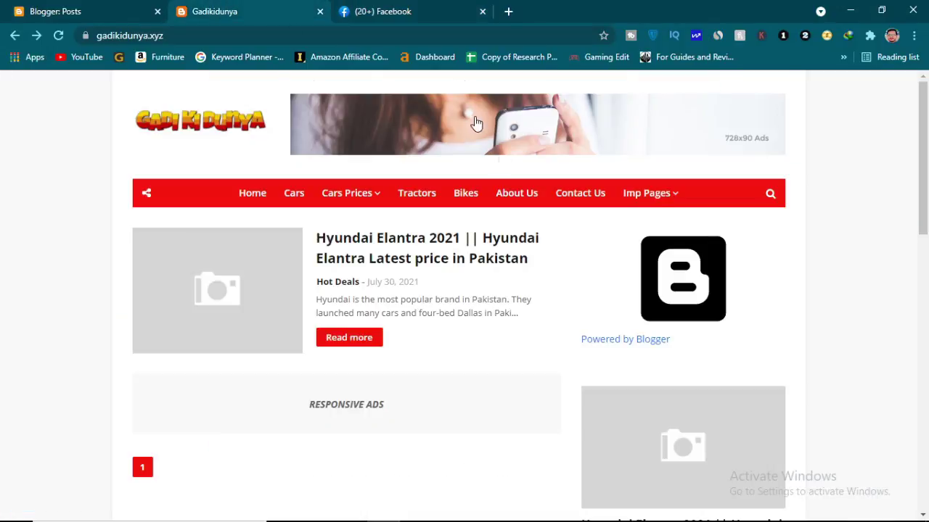
left_click(559, 197)
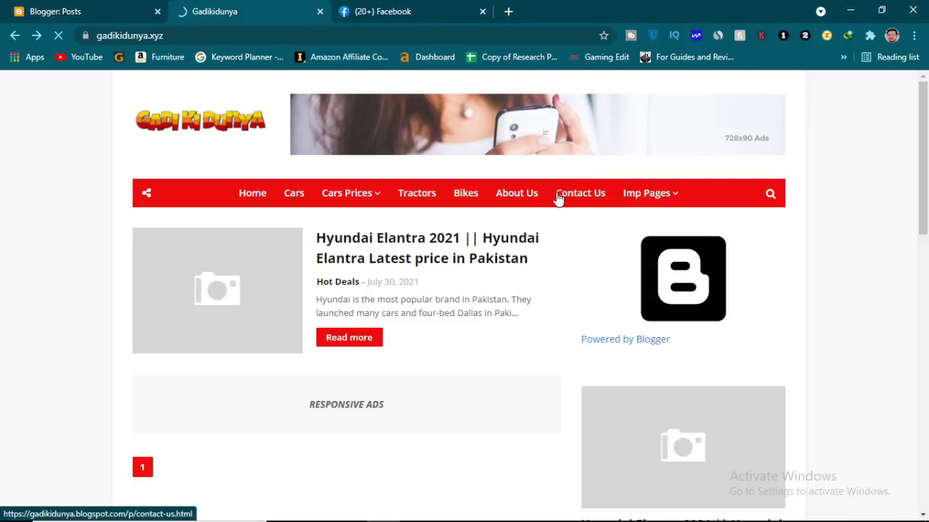
left_click(498, 204)
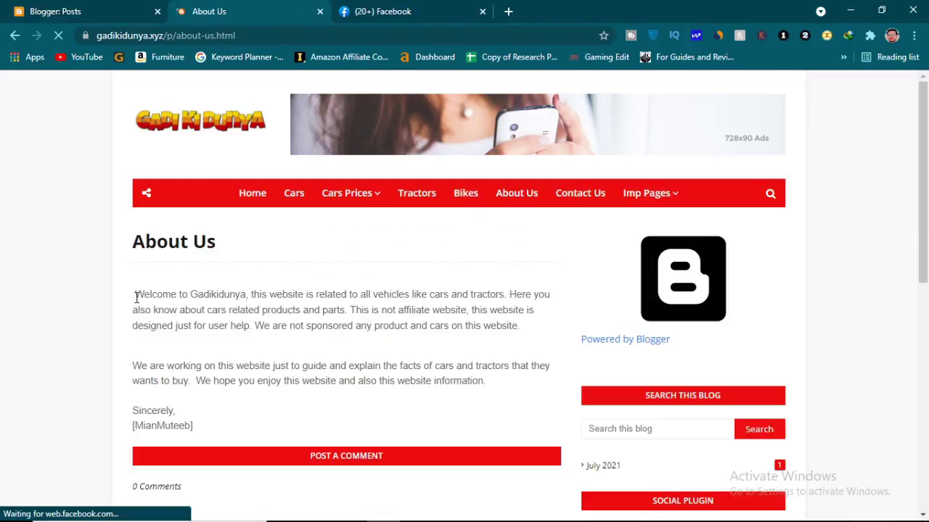
left_click_drag(136, 298, 190, 431)
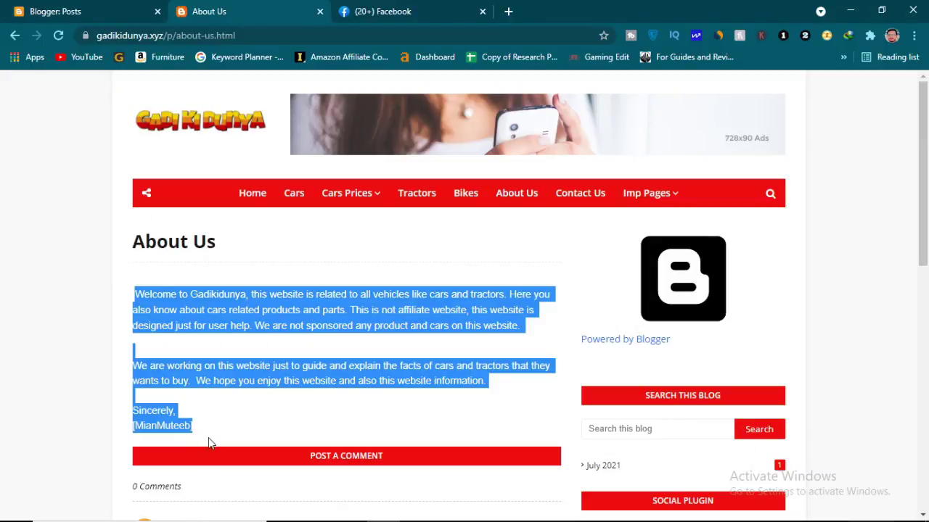
- Paste the copied About Us text into the description of the new Facebook Page
left_click(114, 8)
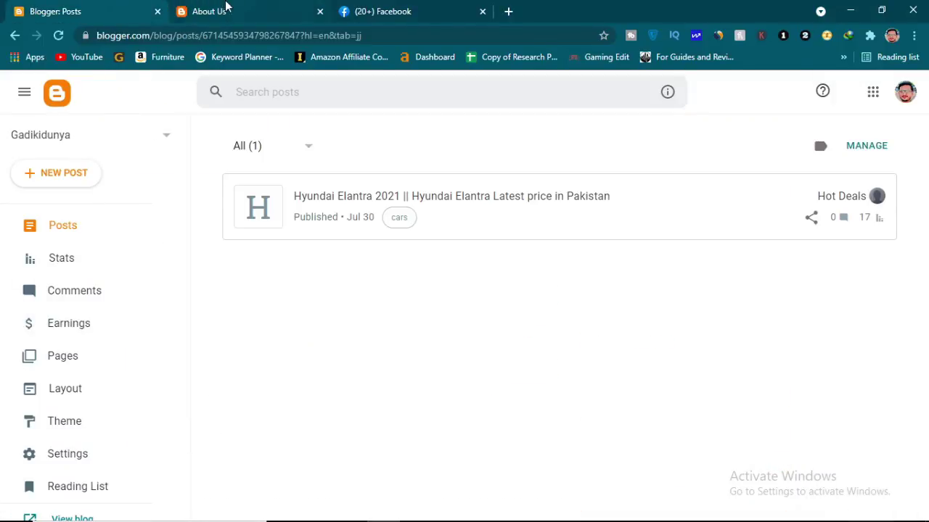
left_click(406, 10)
left_click(64, 440)
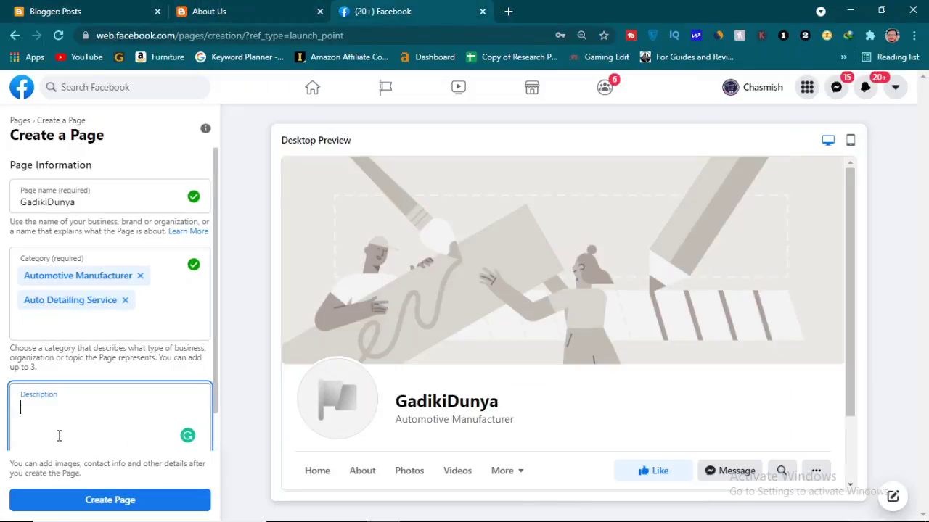
type("Welcome to GadikiDunya, this website is related to all vehicles like cars and tractors. Here you also know about cars related products and parts. This is not affiliate website, this website is designed just for user help. We are not sponsored any product")
- Apply the suggested verb correction "have not sponsored" in the description and fix the flagged "affiliate website" wording
left_click(127, 432)
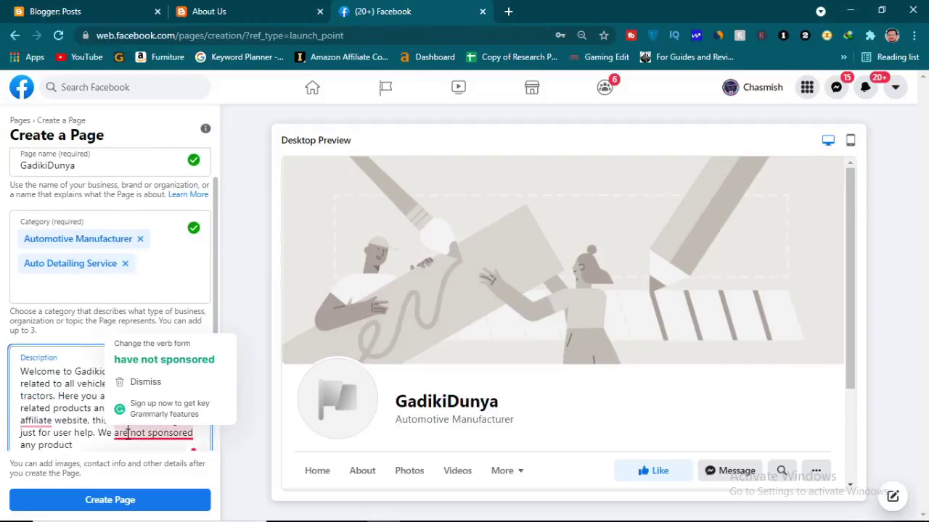
left_click(186, 370)
left_click(40, 420)
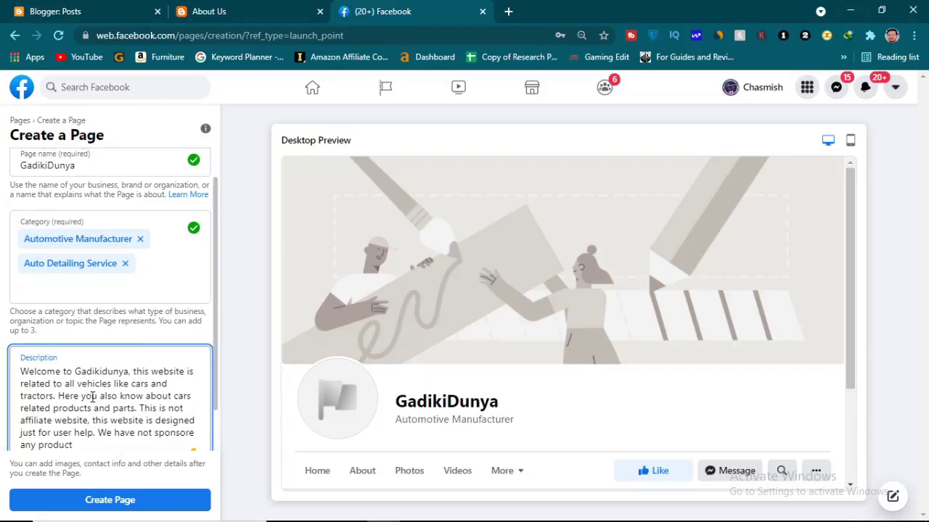
- Check the rest of the description and try to create the page under the name GadikiDunya
scroll(118, 446, "down", 1)
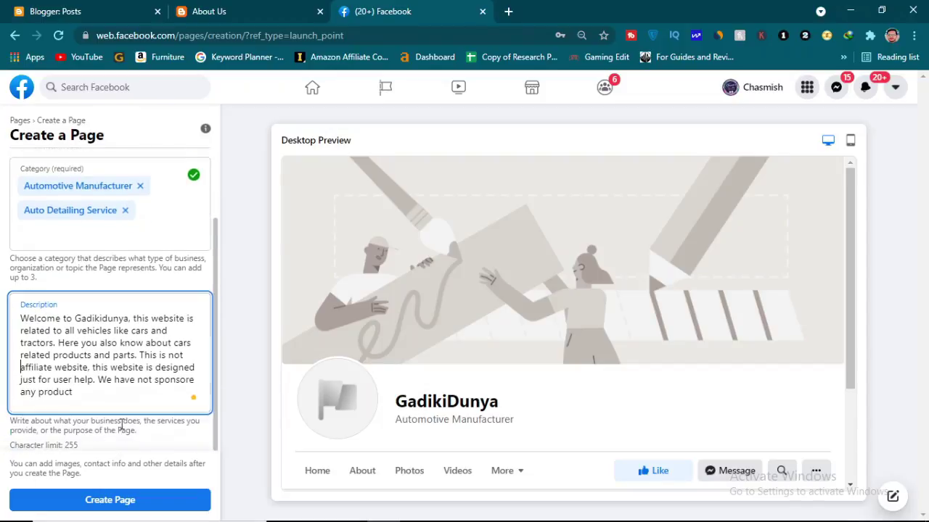
left_click(185, 378)
left_click(175, 285)
left_click(167, 379)
left_click(177, 413)
left_click(99, 500)
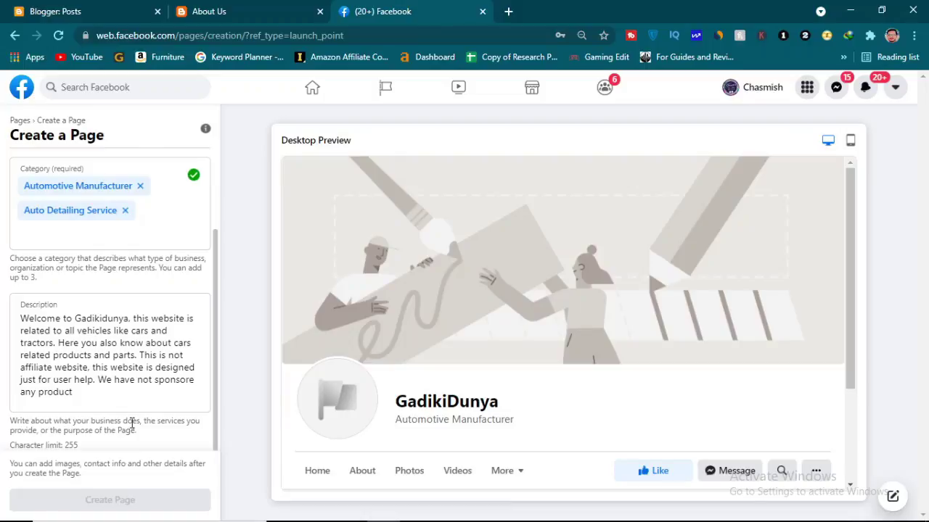
- Change the page name to GadikiDunya2 and create the page
scroll(79, 295, "up", 3)
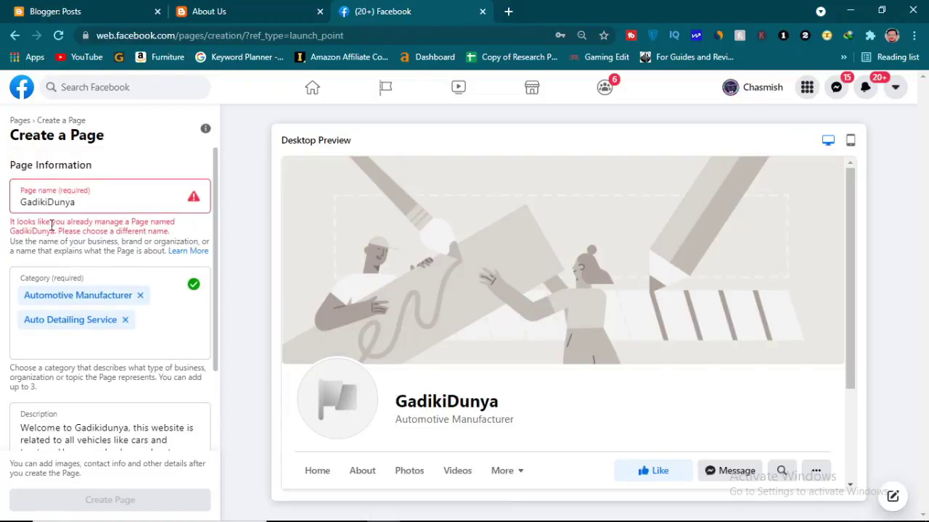
left_click(94, 198)
type("2")
scroll(121, 263, "down", 2)
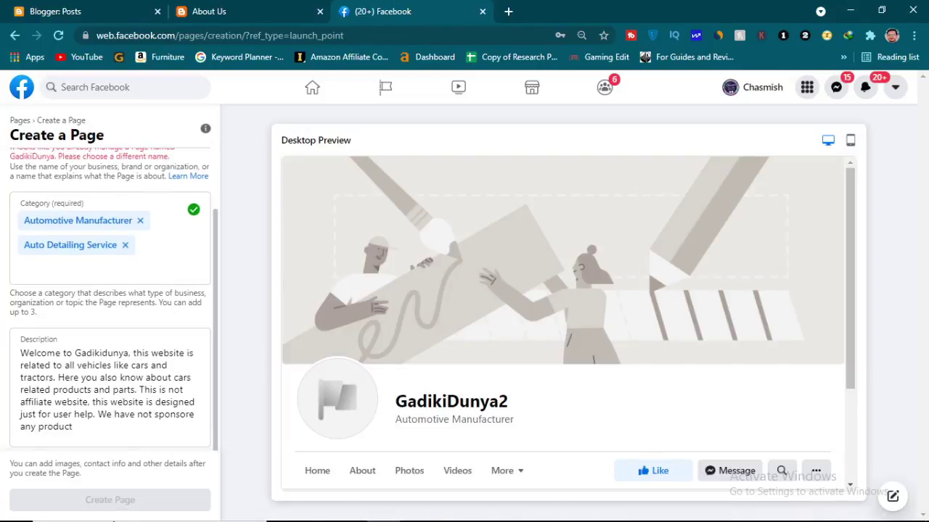
scroll(124, 245, "up", 2)
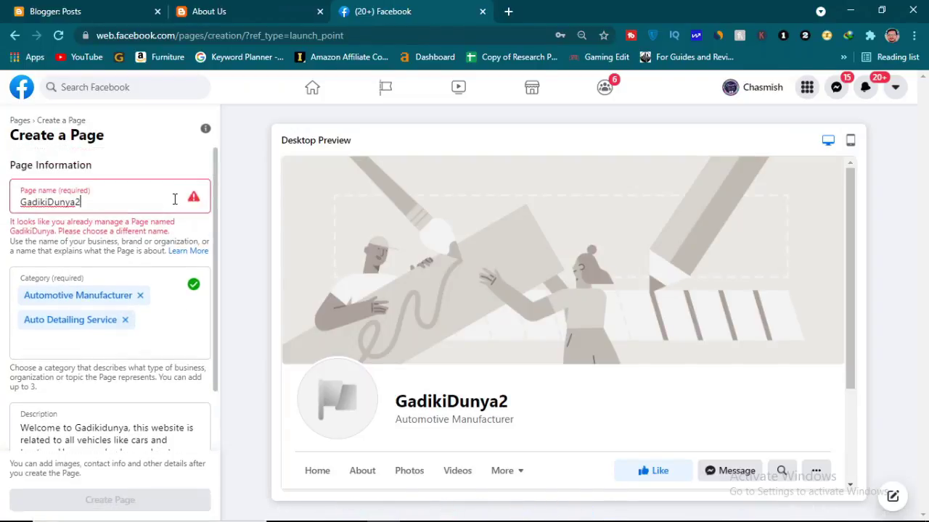
scroll(180, 307, "down", 2)
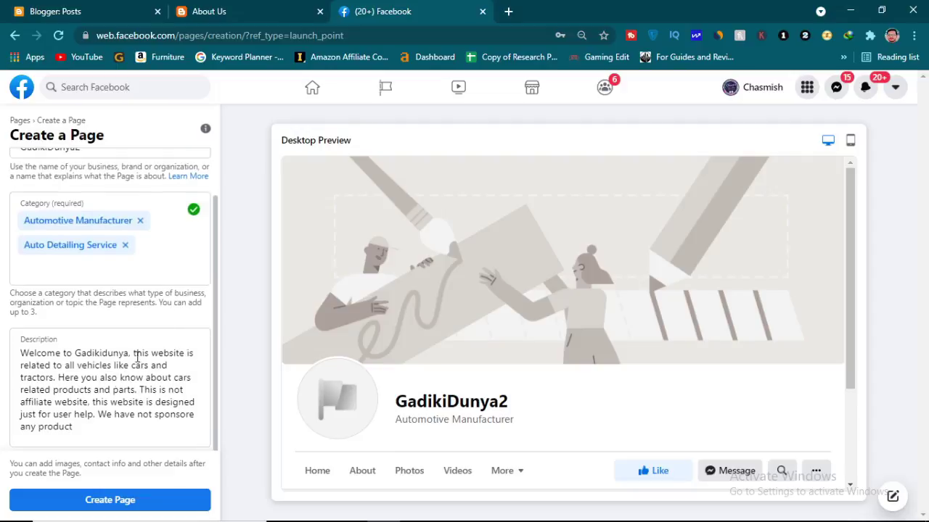
left_click(112, 501)
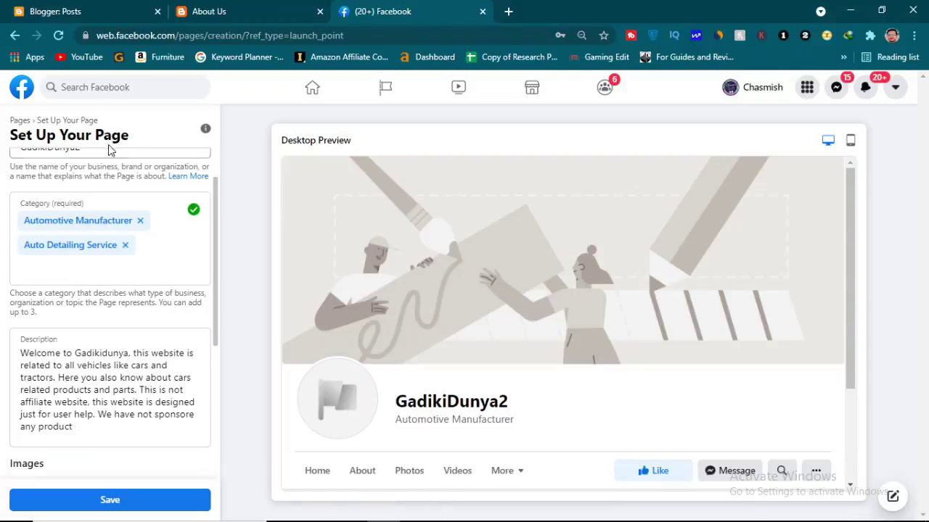
- Upload the Gadi Ki Dunya logo image 25038954-design style-jungle-m.png from the Desktop as the profile picture
scroll(73, 410, "down", 4)
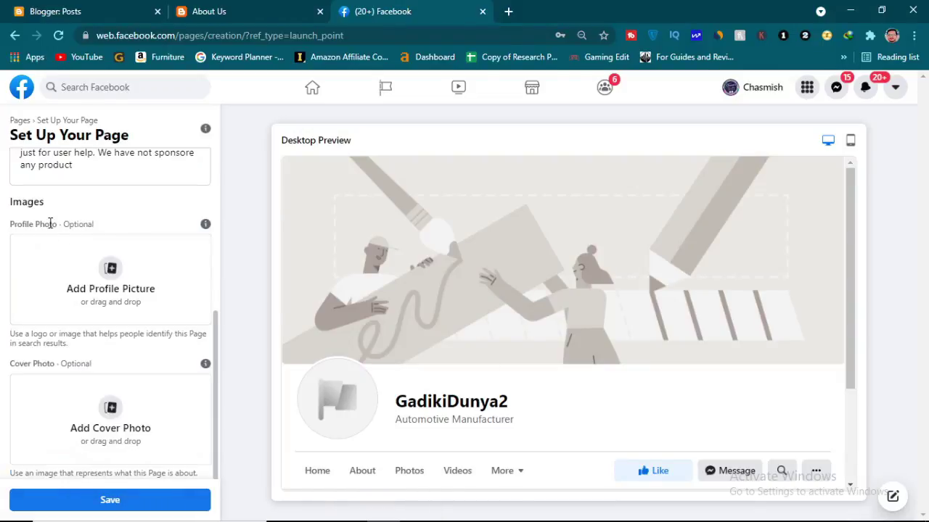
left_click(102, 274)
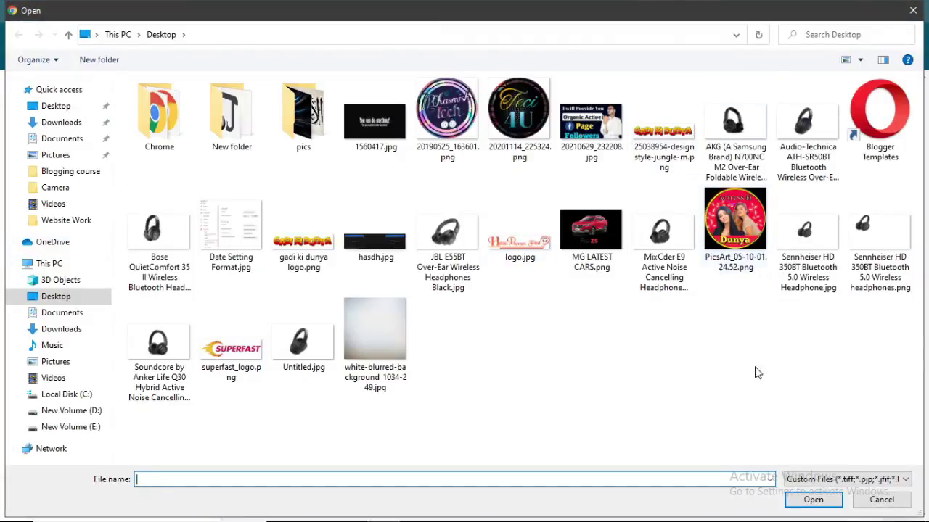
left_click(661, 122)
left_click(813, 500)
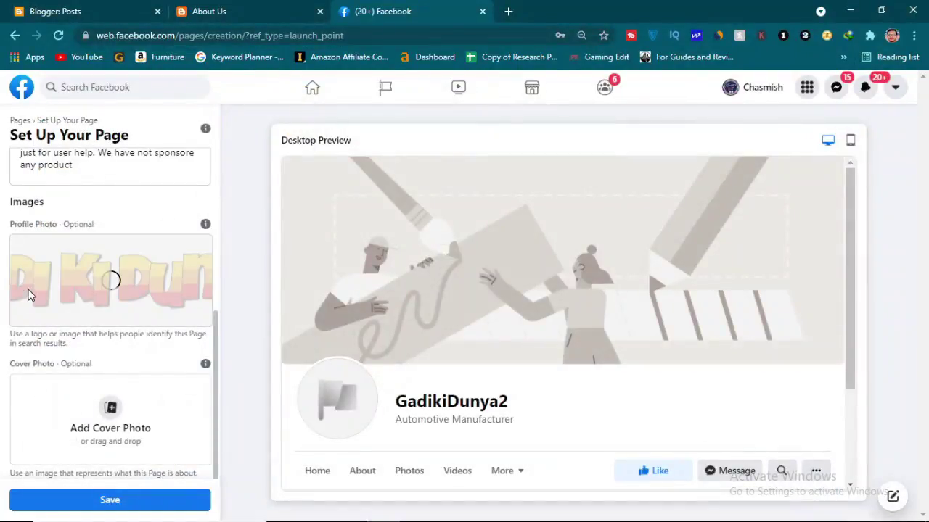
- Upload the Gadi Ki Dunya logo image 25038954-design style-jungle-m.png from the Desktop as the cover photo and check the page preview
left_click(123, 415)
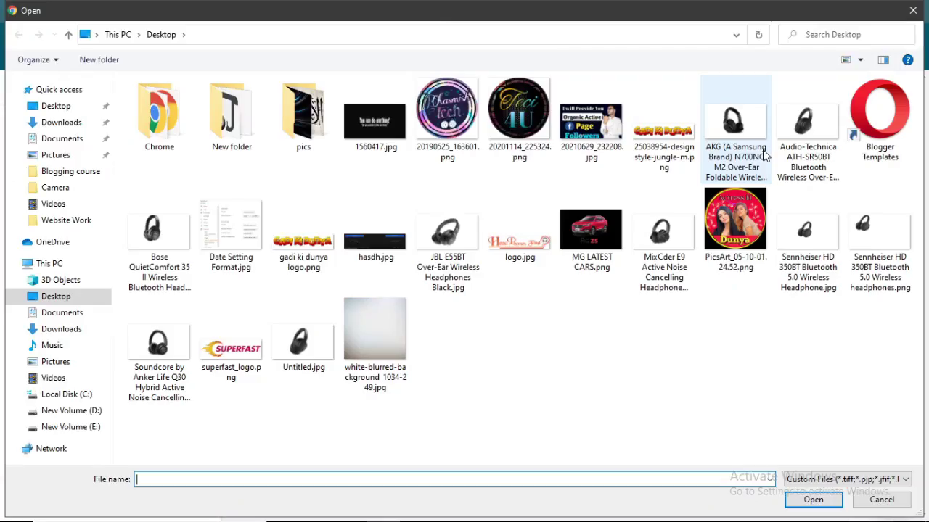
left_click(662, 141)
left_click(828, 506)
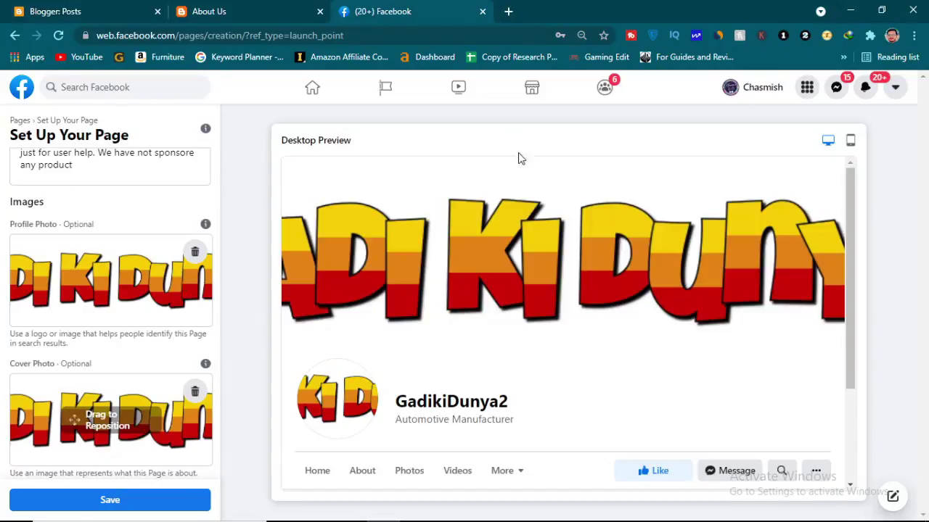
scroll(509, 203, "down", 2)
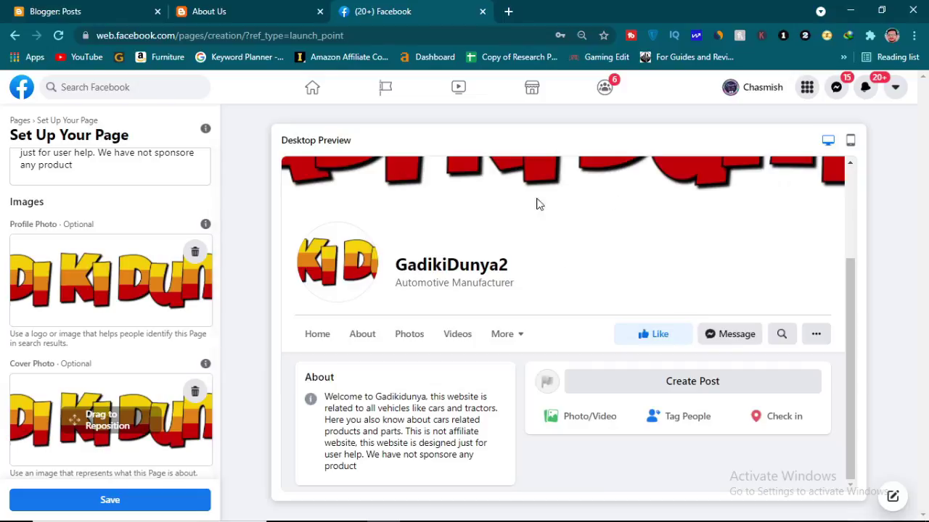
scroll(444, 283, "up", 2)
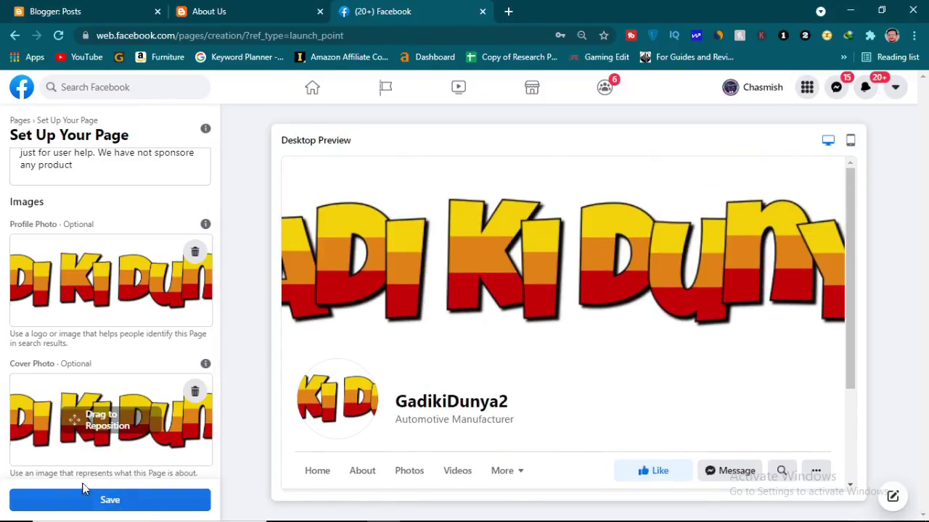
- Save the page setup and leave the WhatsApp connection offer without linking a number
left_click(102, 500)
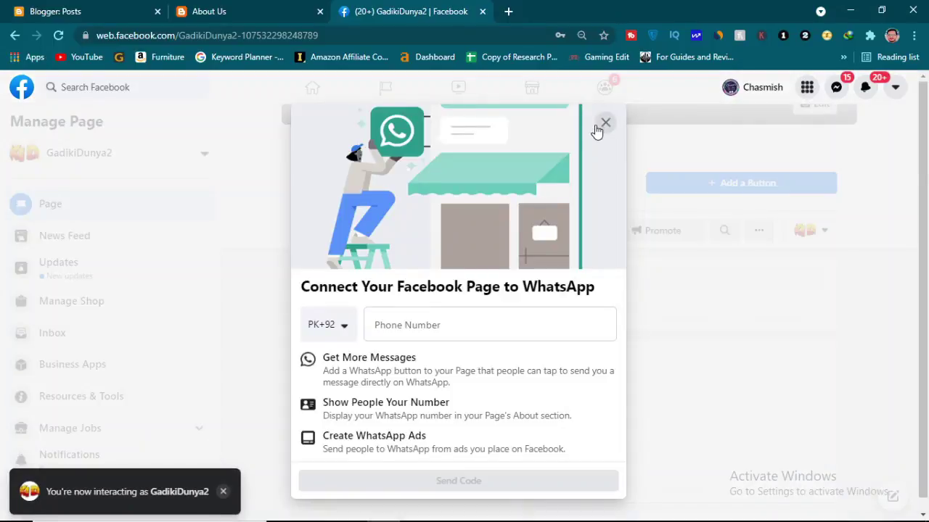
left_click(605, 123)
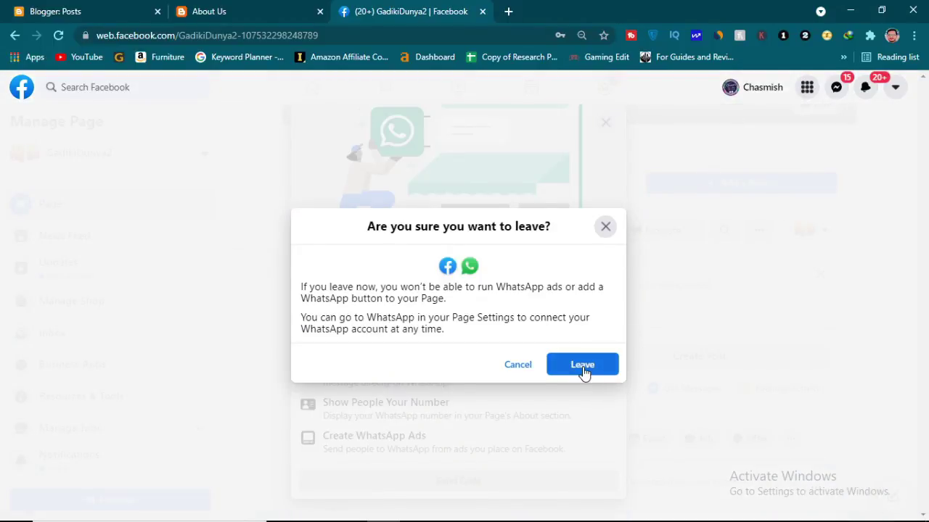
left_click(585, 371)
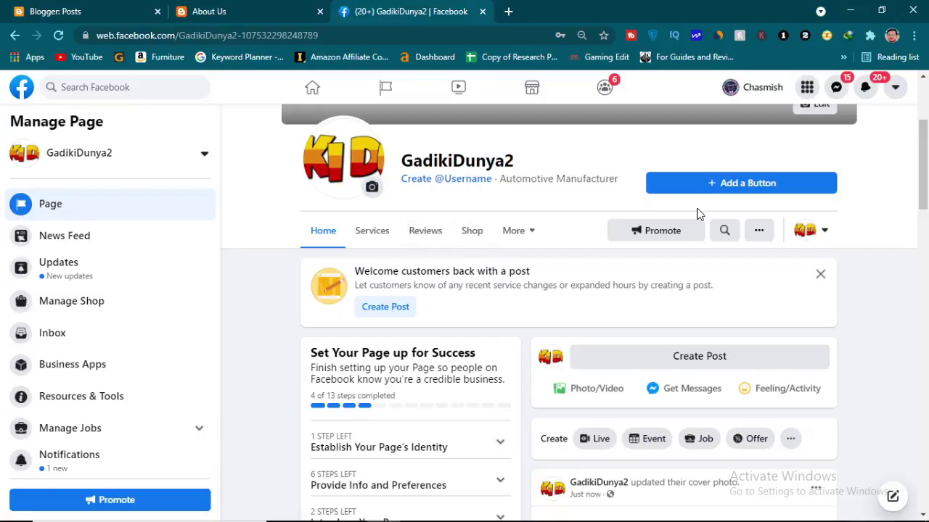
- Review the available action buttons and add a Follow button to the page
left_click(734, 185)
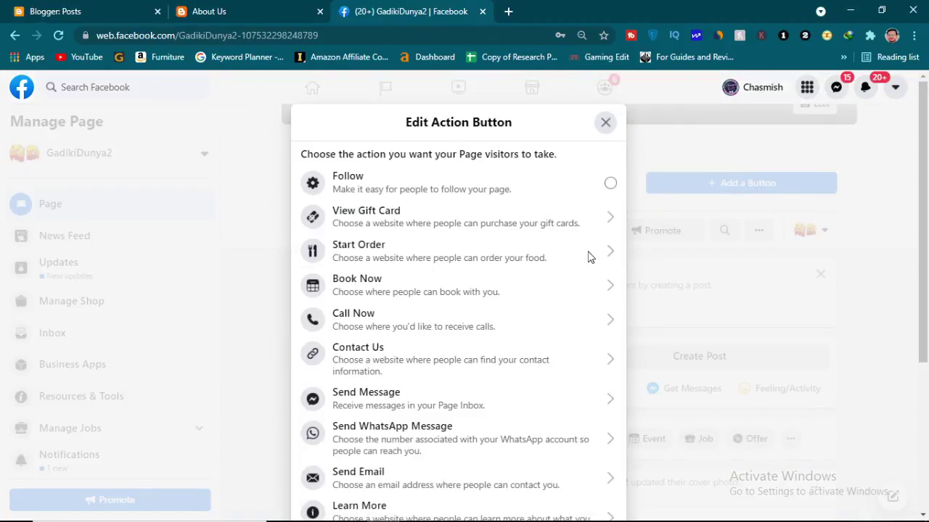
scroll(406, 243, "down", 4)
scroll(436, 258, "up", 4)
scroll(446, 272, "down", 4)
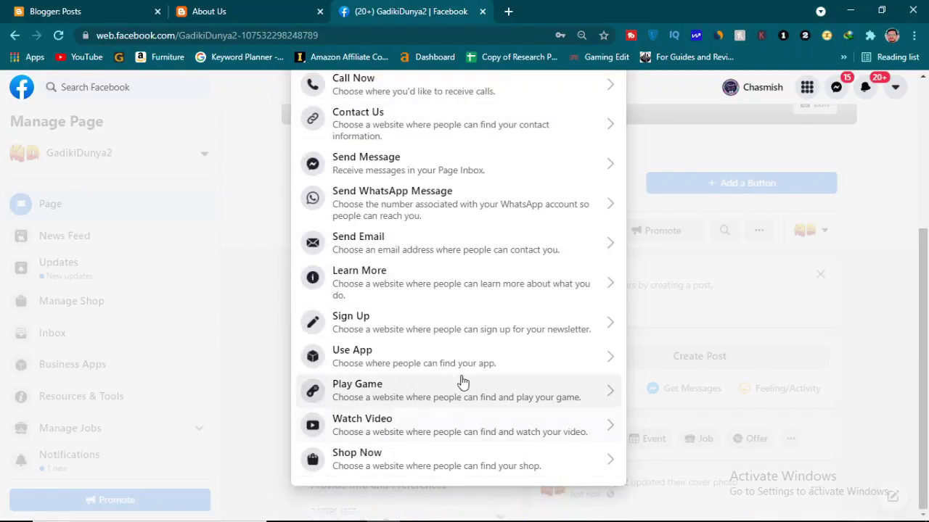
scroll(341, 233, "up", 1)
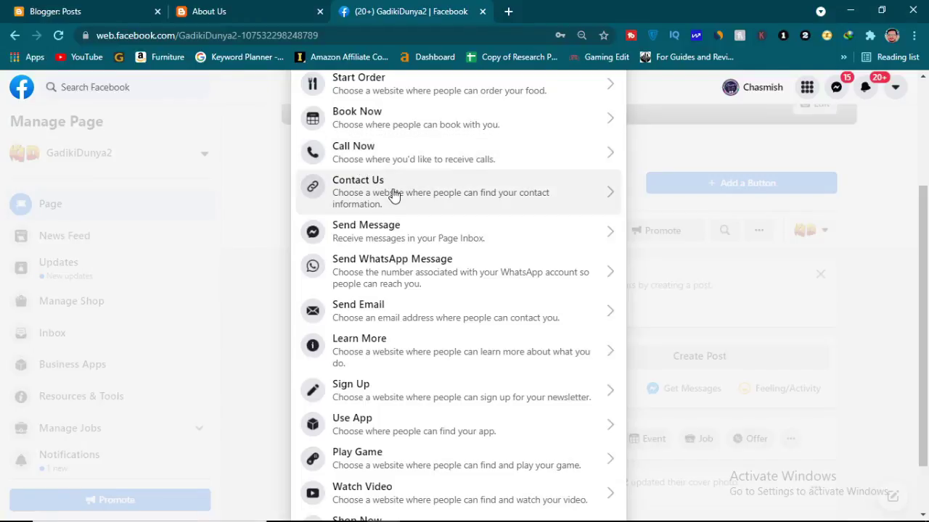
scroll(387, 190, "up", 3)
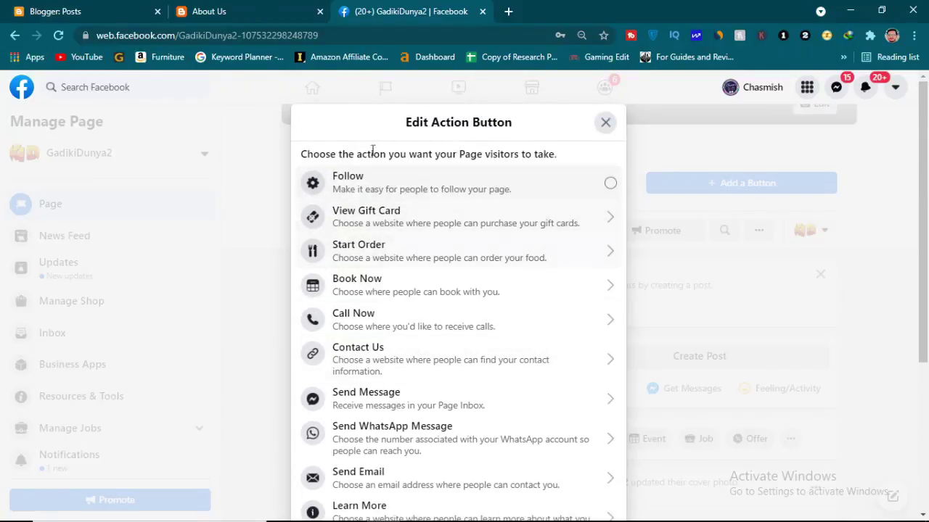
left_click(915, 156)
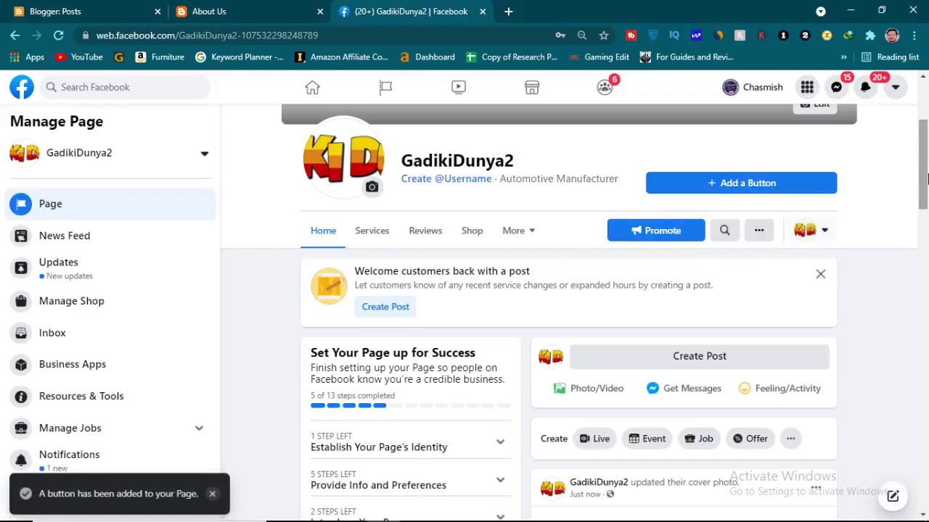
- Examine the page setup checklist and the items under Establish Your Page's Identity
scroll(795, 256, "down", 2)
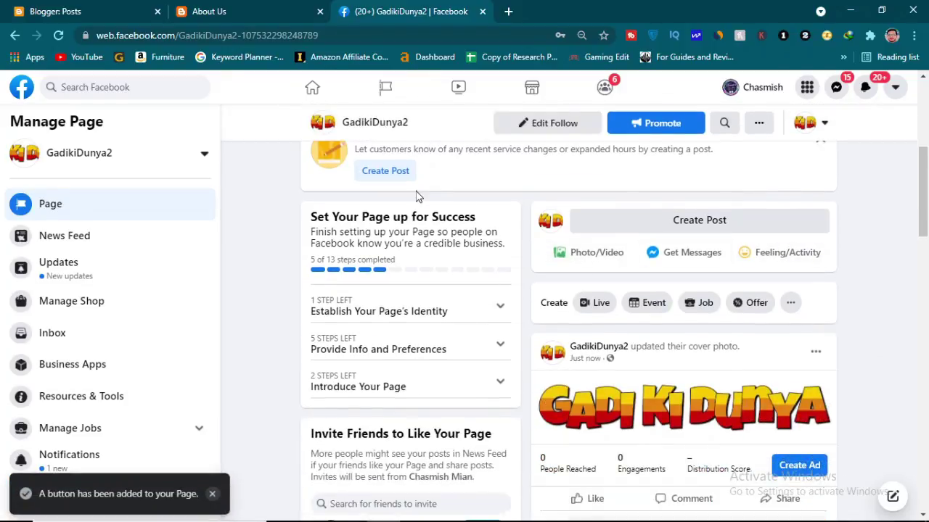
scroll(418, 196, "down", 1)
scroll(417, 196, "down", 2)
scroll(421, 211, "up", 2)
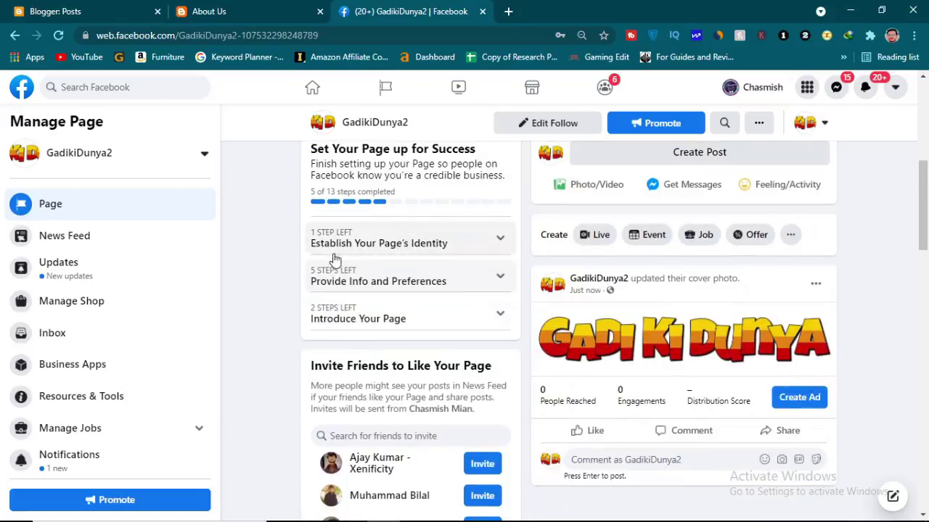
left_click(462, 247)
scroll(425, 330, "down", 2)
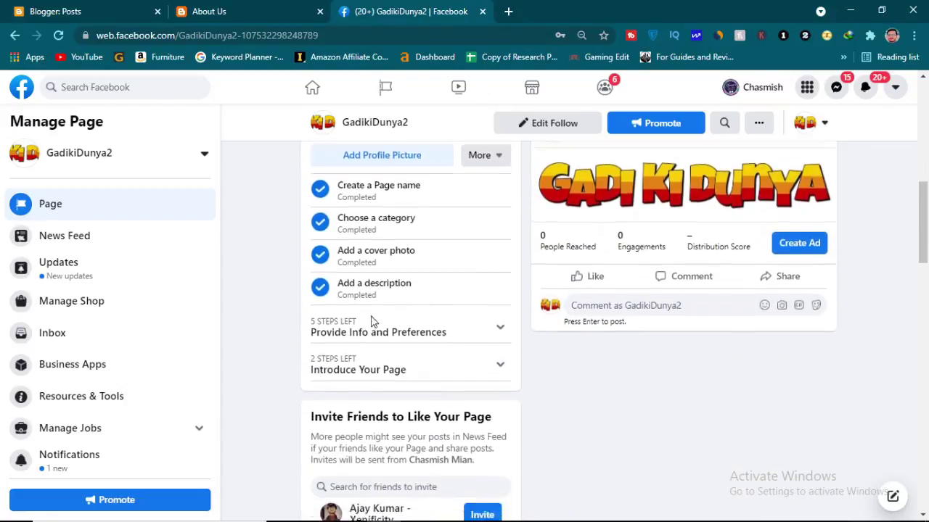
scroll(407, 239, "down", 2)
scroll(450, 233, "up", 1)
left_click(435, 214)
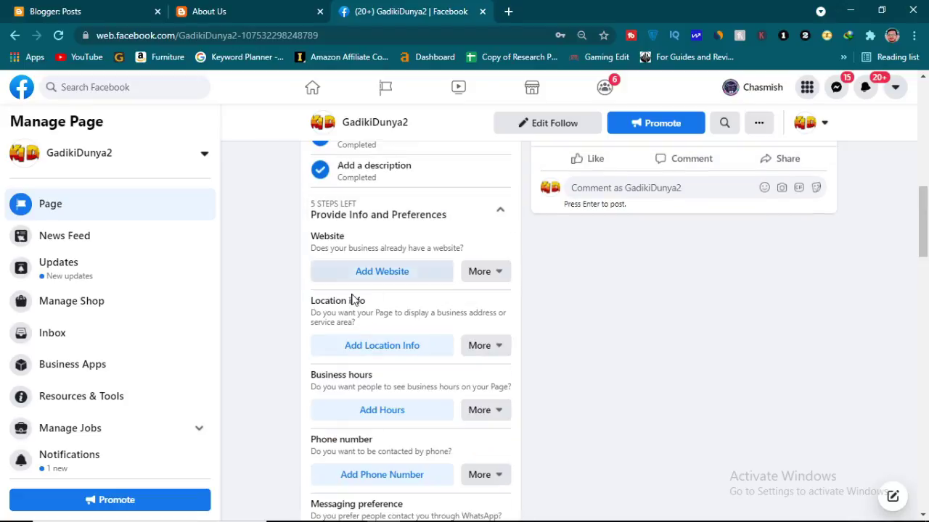
left_click(379, 270)
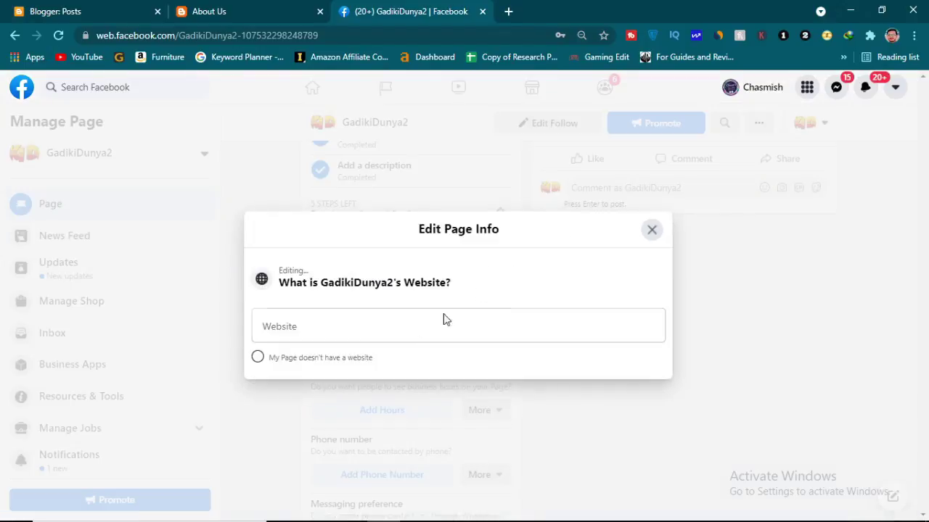
left_click(344, 324)
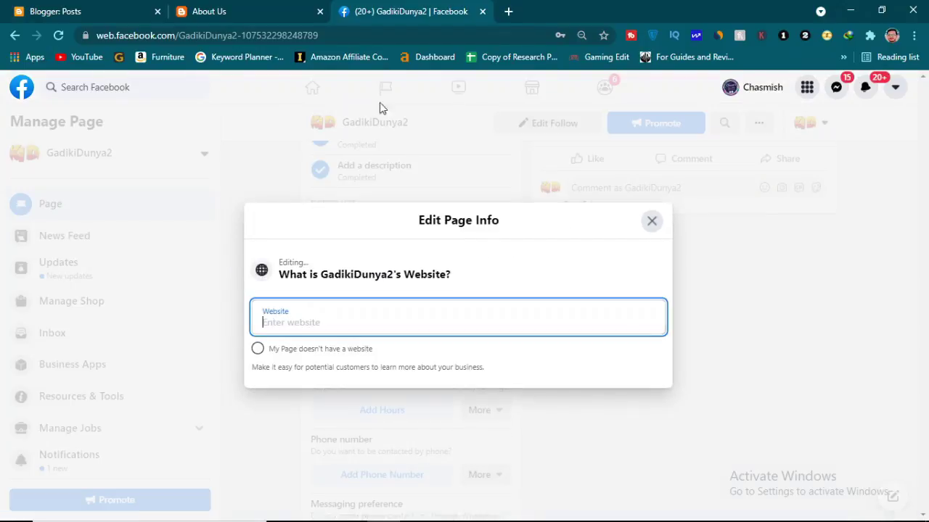
left_click(232, 9)
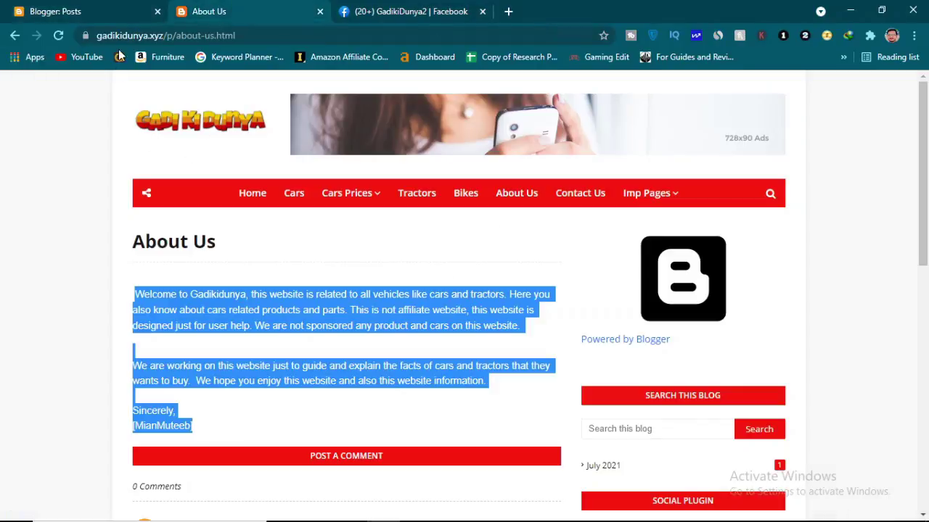
left_click(259, 198)
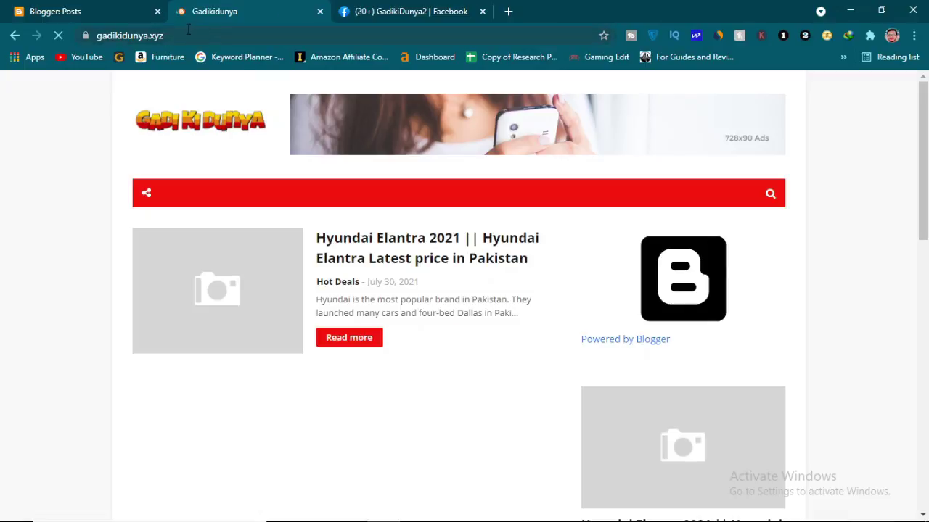
left_click(184, 36)
key("ctrl+c")
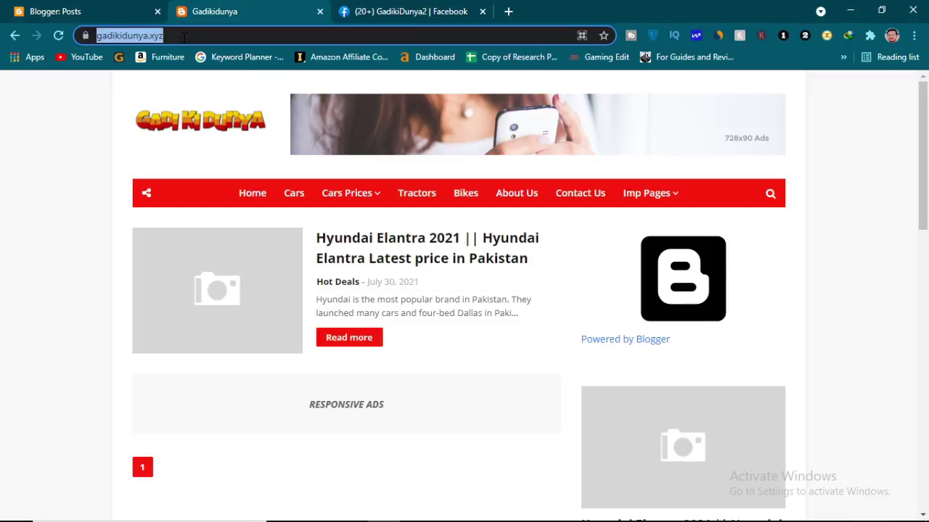
left_click(417, 9)
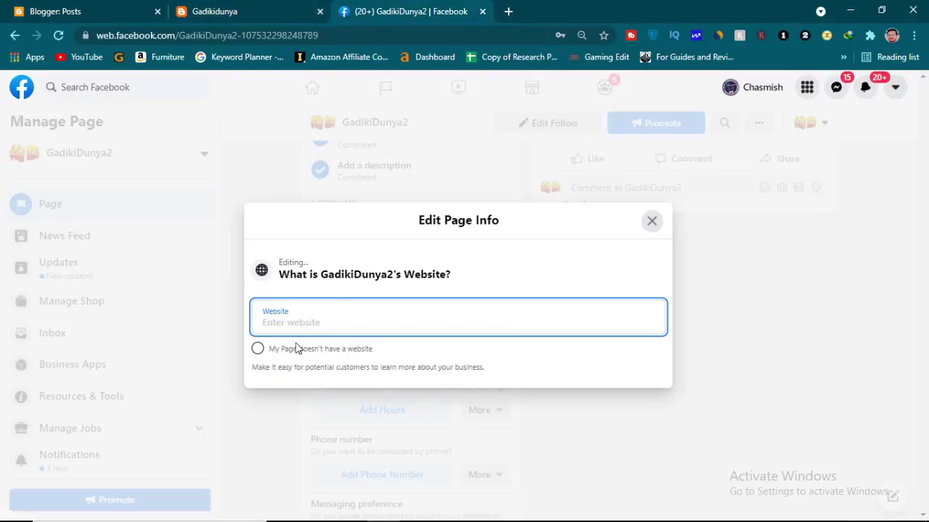
left_click(301, 312)
key("ctrl+v")
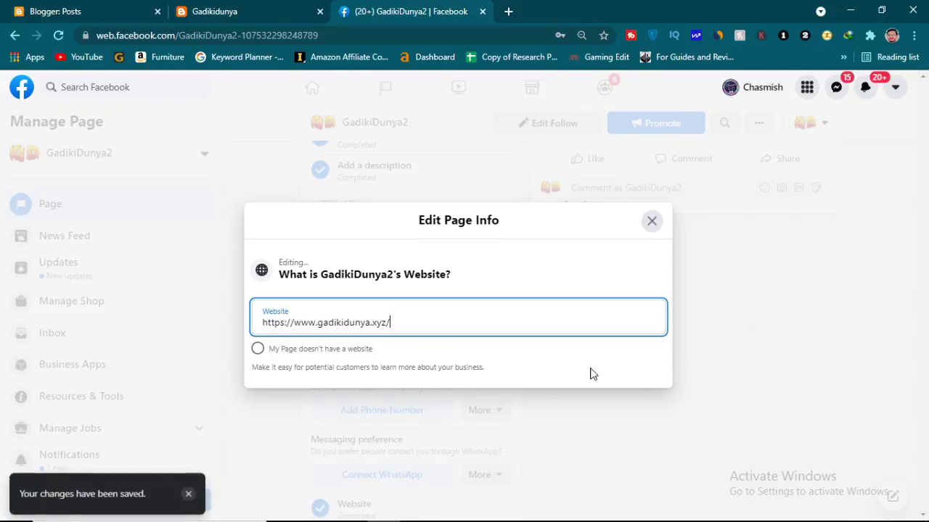
left_click(651, 221)
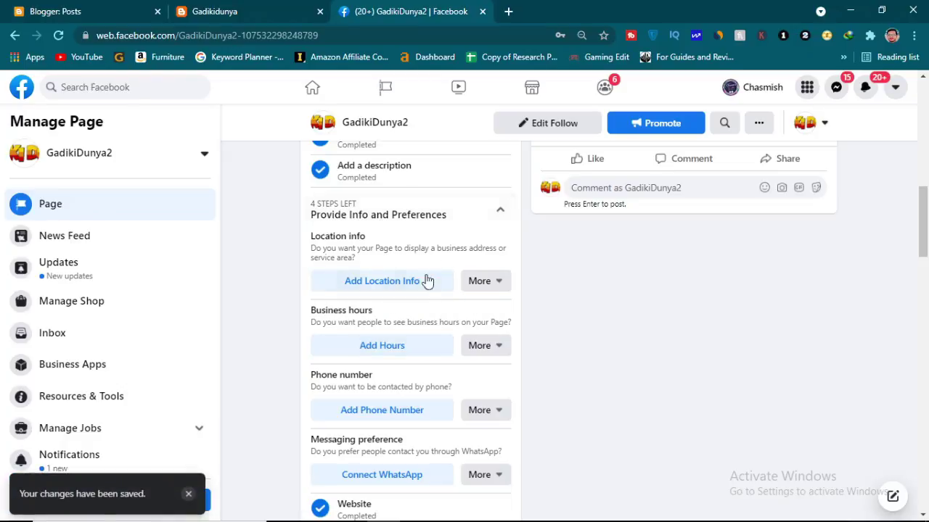
- Mark location info, business hours, phone number and messaging preference as not applying to the page
left_click(499, 282)
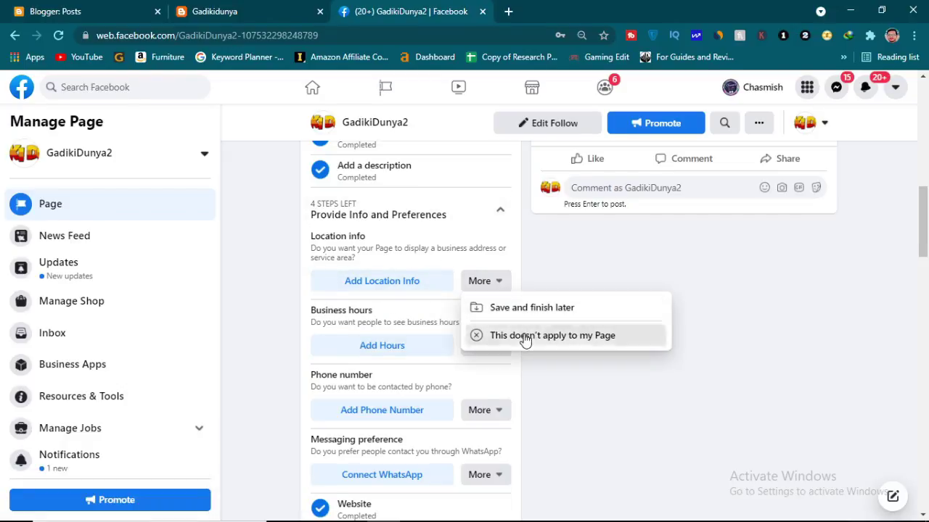
left_click(529, 333)
left_click(492, 272)
left_click(531, 326)
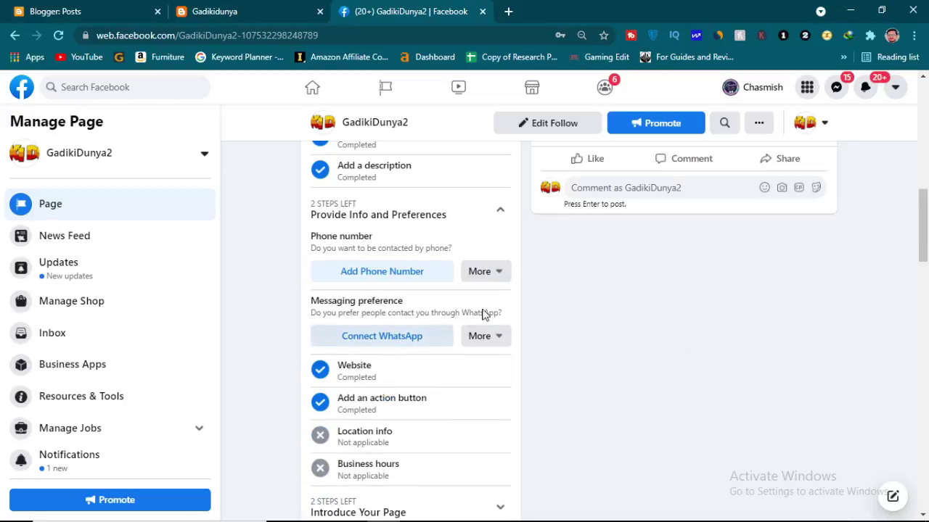
left_click(485, 270)
left_click(475, 326)
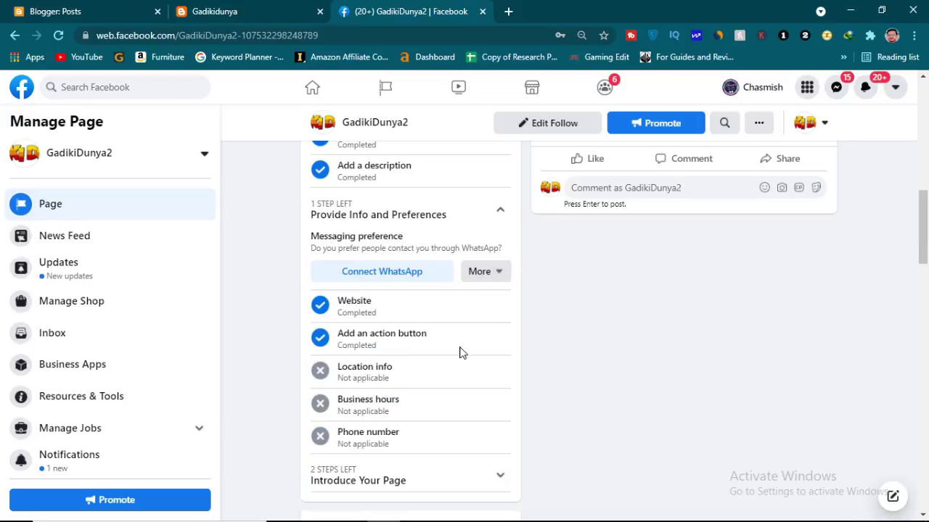
left_click(492, 276)
left_click(534, 332)
- Open the full list of friends to invite to like the page and select 16 consecutive friends
scroll(425, 356, "down", 4)
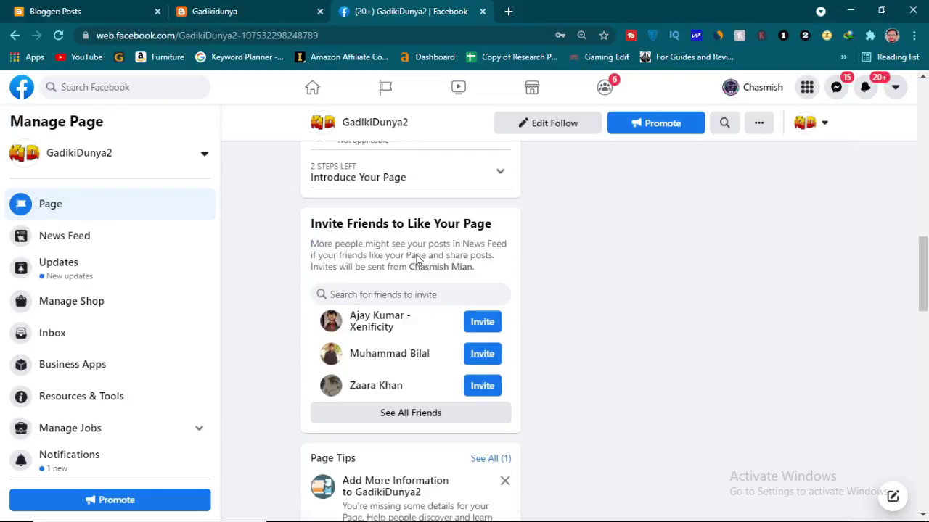
scroll(437, 249, "down", 1)
left_click(442, 349)
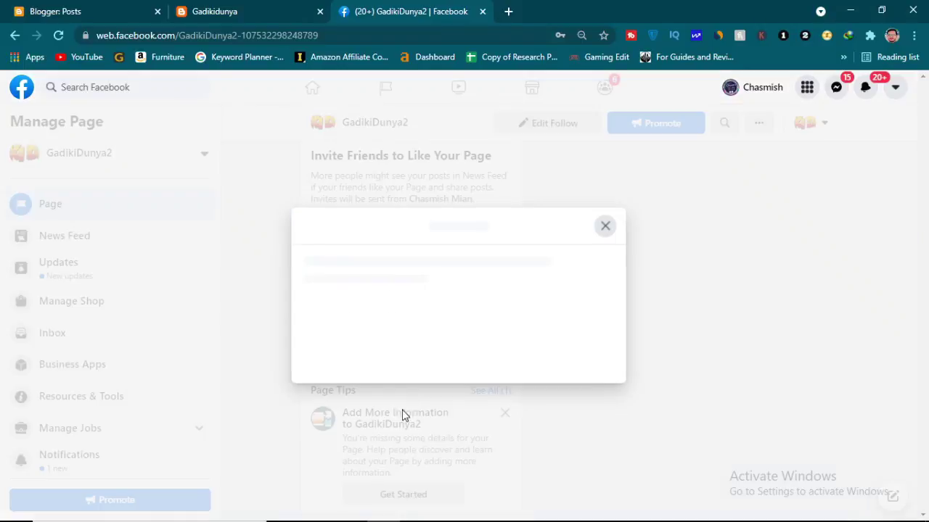
scroll(543, 315, "down", 2)
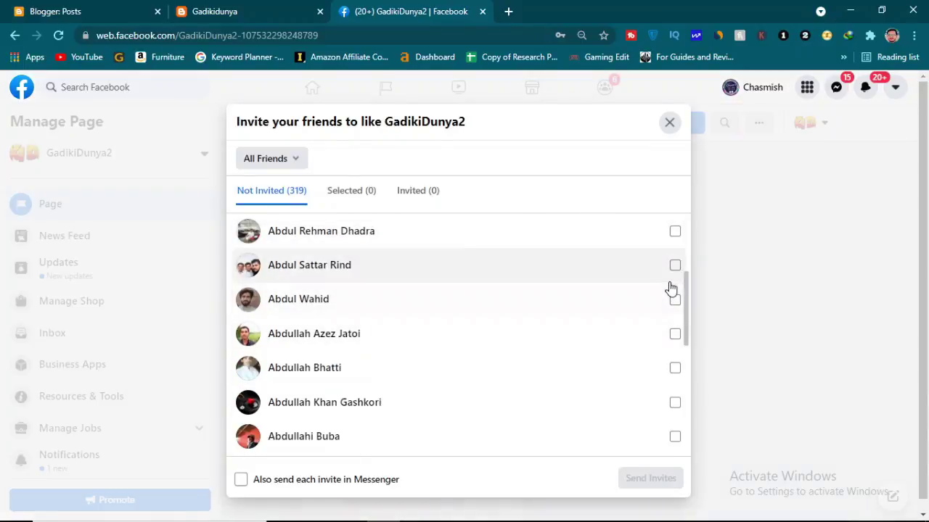
left_click(674, 265)
left_click(674, 369)
left_click(675, 334)
left_click(675, 300)
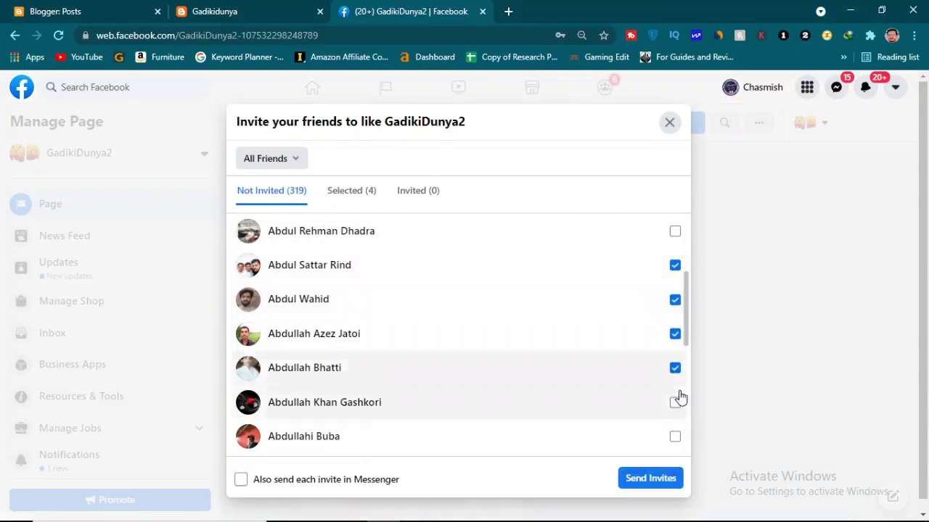
left_click(675, 402)
left_click(676, 436)
scroll(622, 360, "down", 3)
left_click(675, 300)
left_click(675, 266)
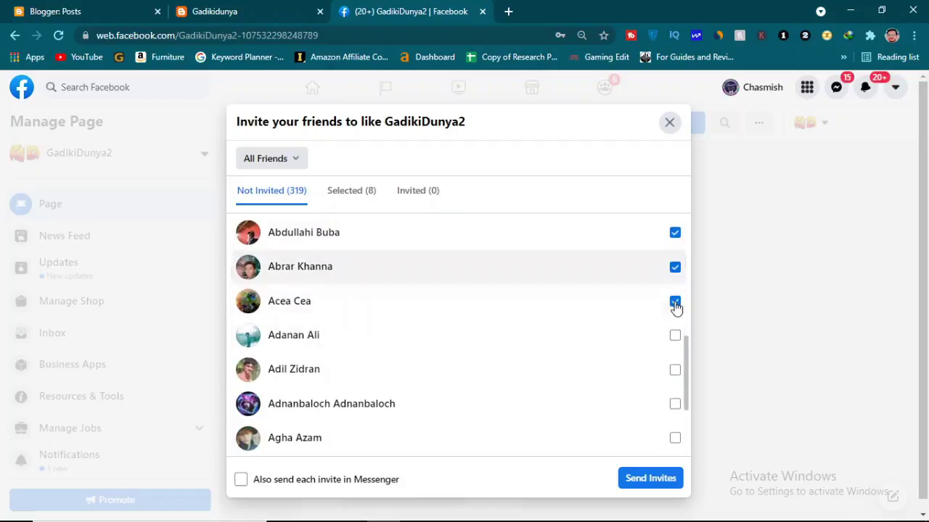
left_click(675, 369)
left_click(675, 336)
left_click(675, 403)
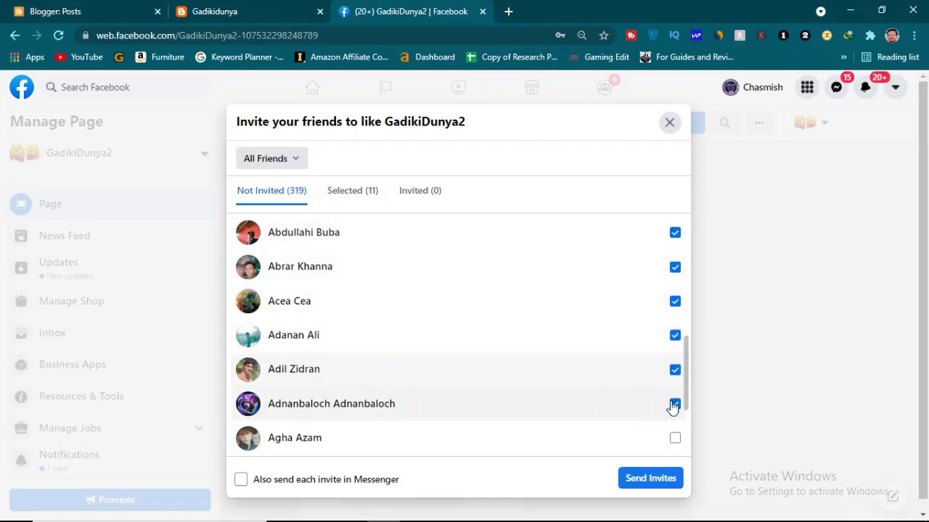
scroll(677, 380, "down", 2)
left_click(675, 299)
left_click(675, 334)
left_click(674, 368)
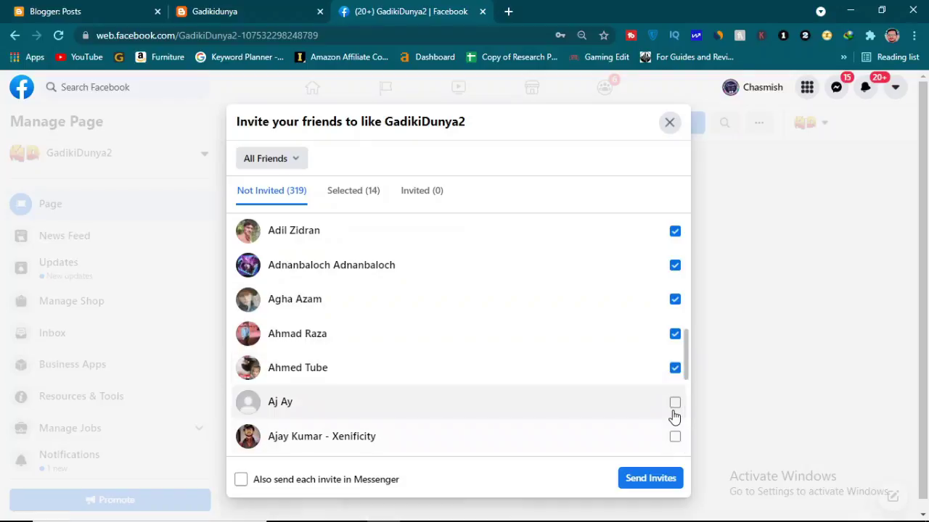
left_click(675, 435)
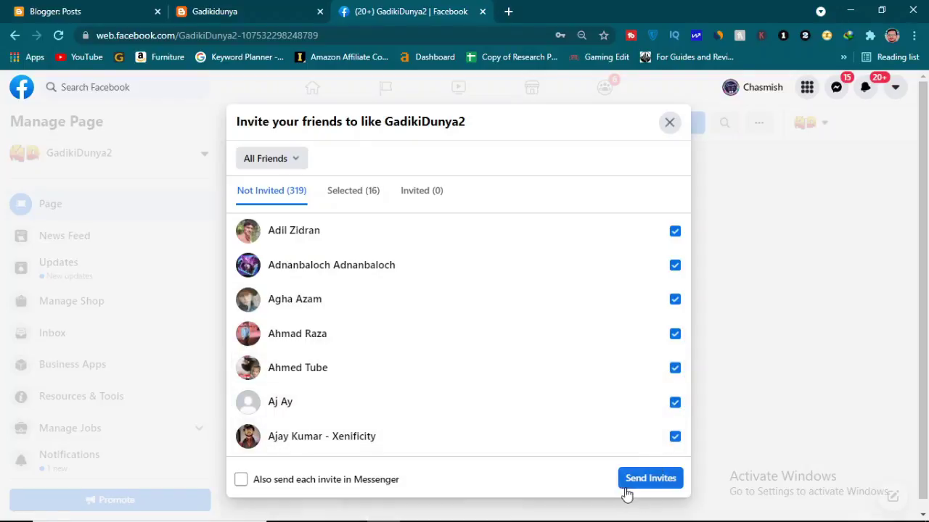
- Send the like invitations to the selected friends and collapse the Add More Information card on the page
left_click(628, 485)
scroll(539, 305, "down", 4)
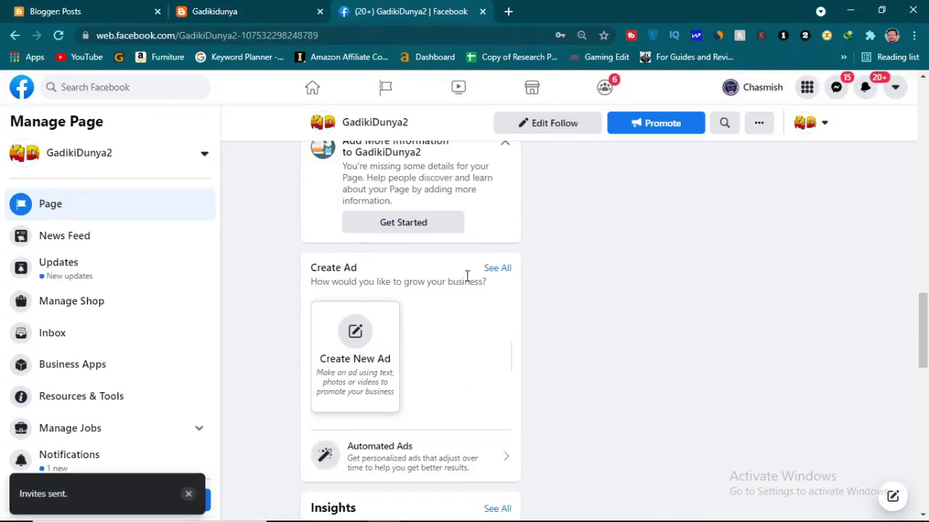
scroll(539, 305, "up", 2)
left_click(501, 209)
- Open the page's info for editing and enter GadikiDunya2 as the username
scroll(411, 326, "down", 8)
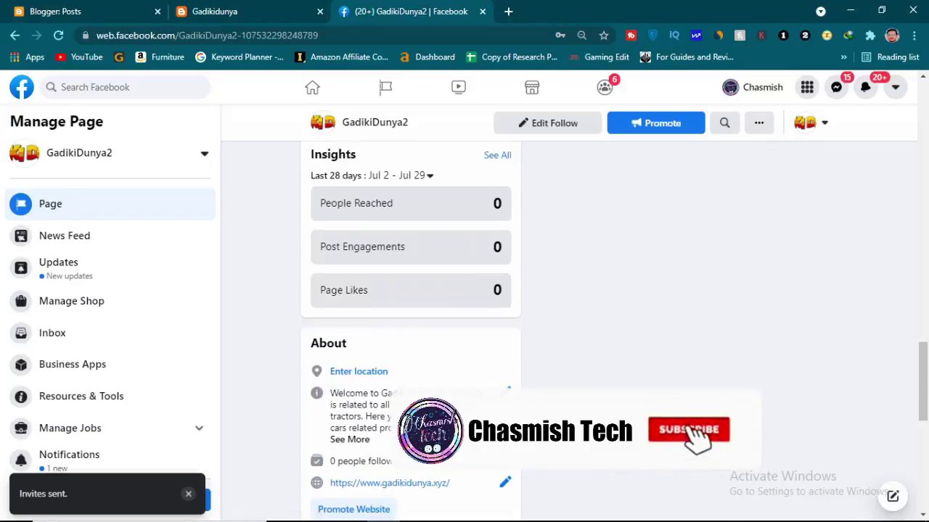
scroll(411, 327, "up", 2)
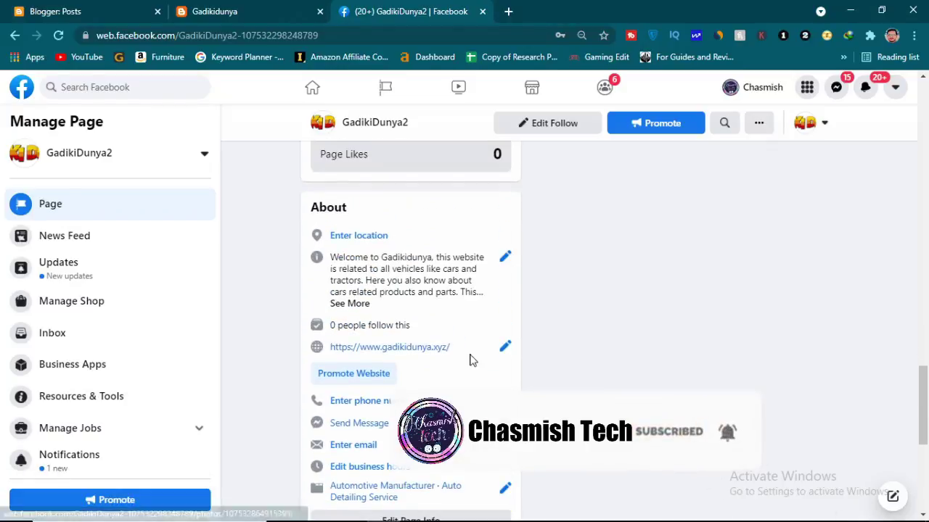
scroll(472, 359, "up", 6)
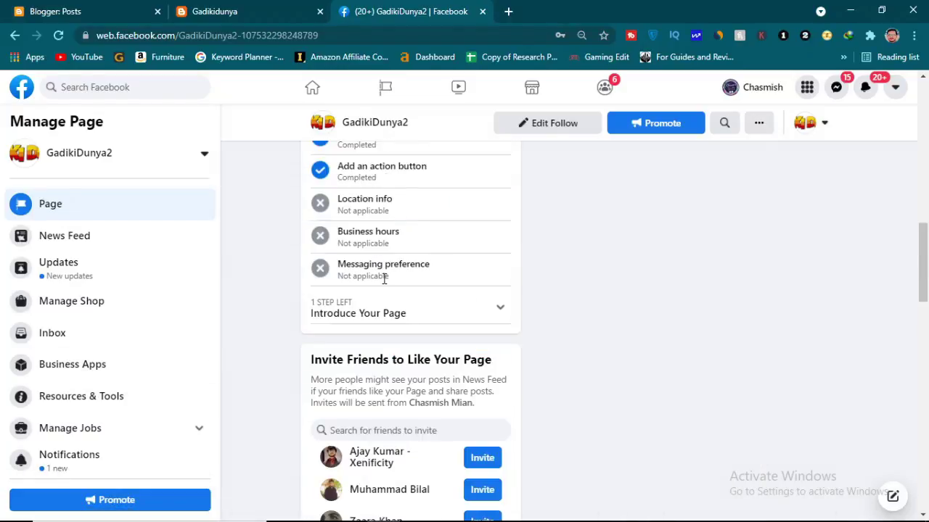
scroll(45, 270, "down", 3)
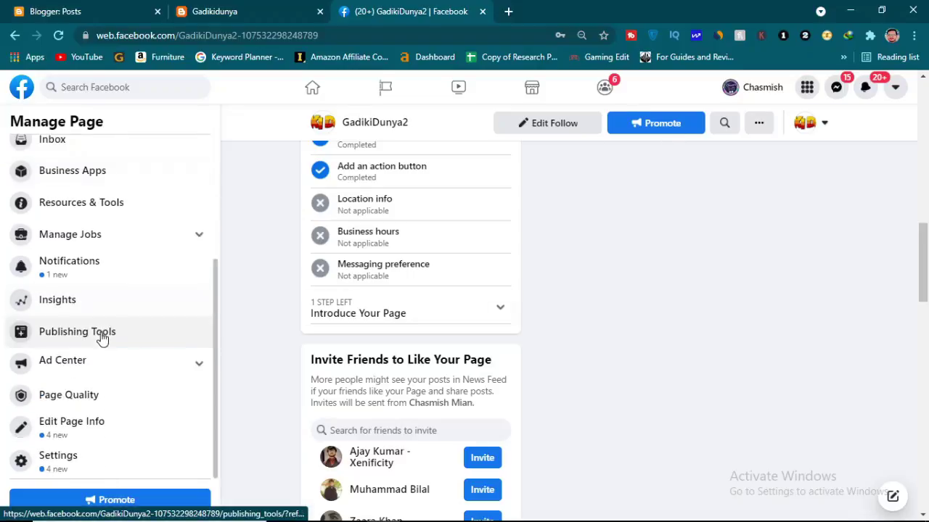
left_click(77, 428)
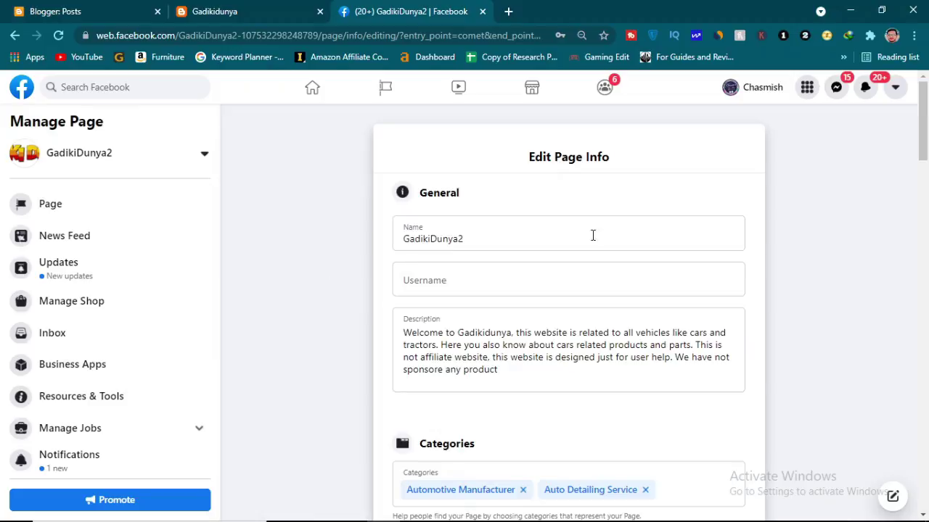
left_click(477, 281)
left_click(452, 235)
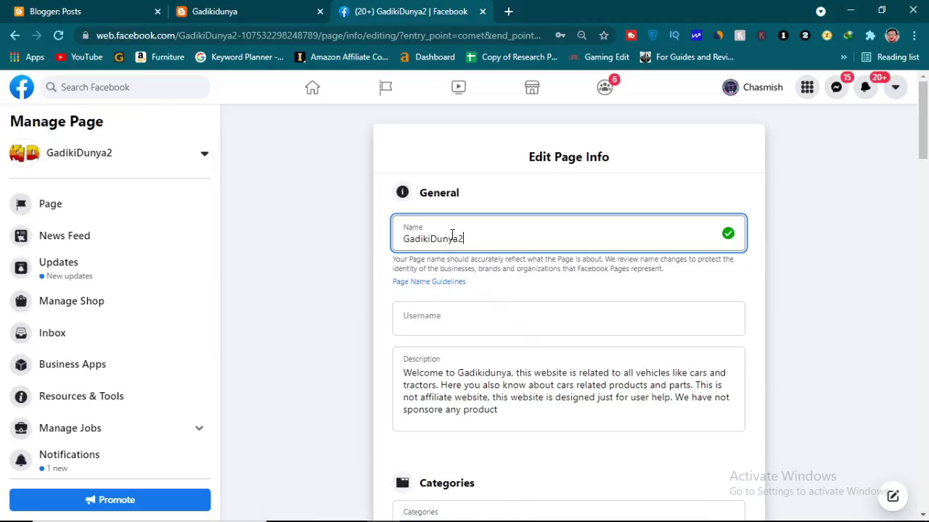
left_click(485, 318)
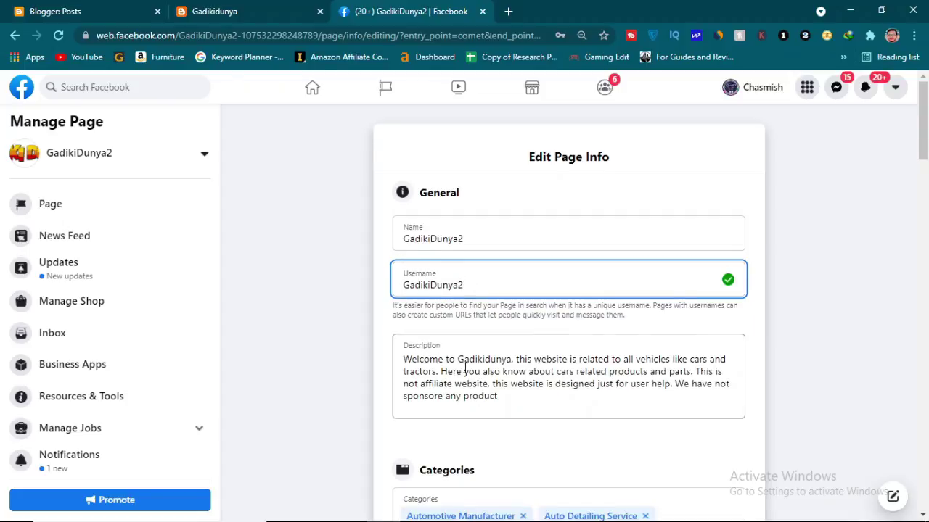
scroll(450, 224, "down", 3)
scroll(464, 218, "up", 3)
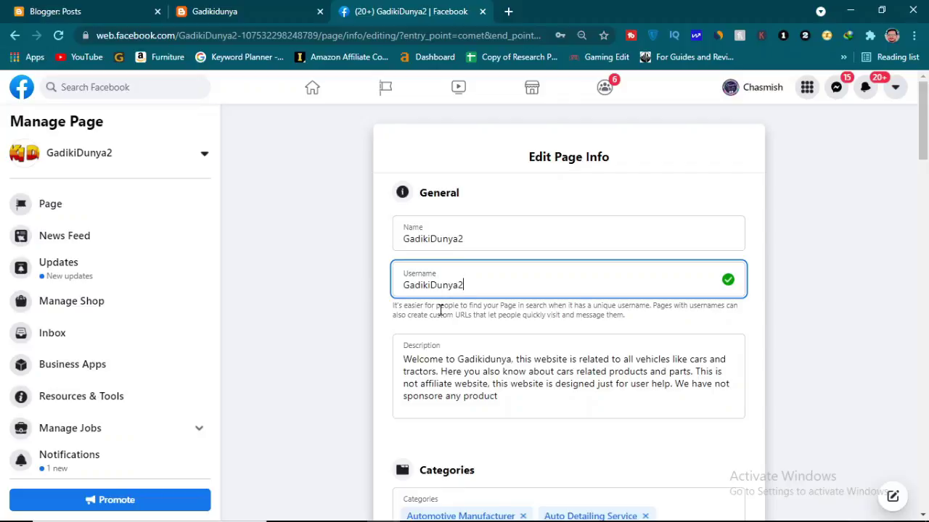
- Examine the contact, price range and other account fields of the page info, dismissing the username notice
scroll(464, 312, "down", 15)
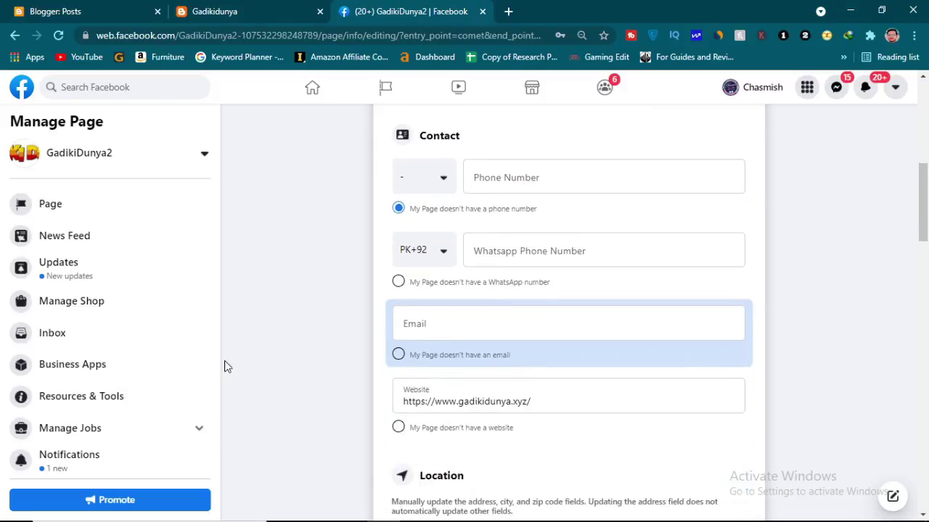
scroll(266, 348, "down", 10)
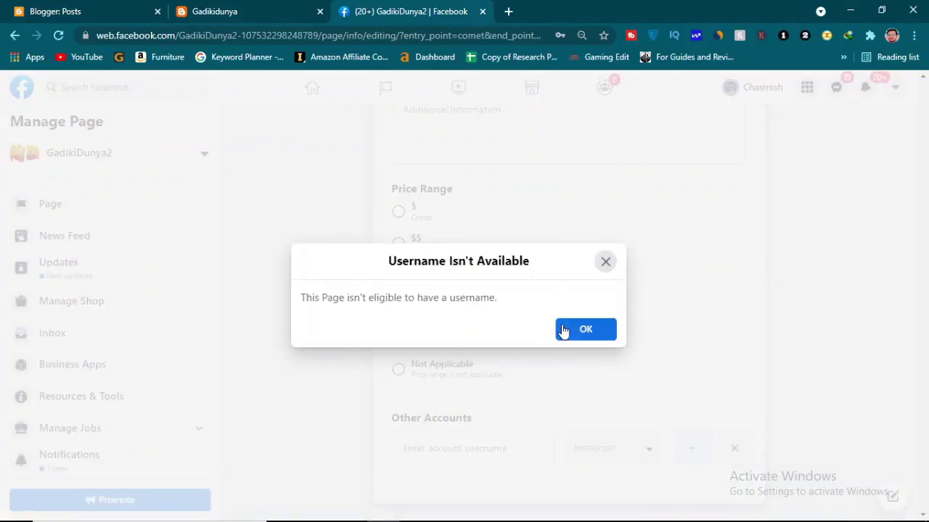
left_click(563, 331)
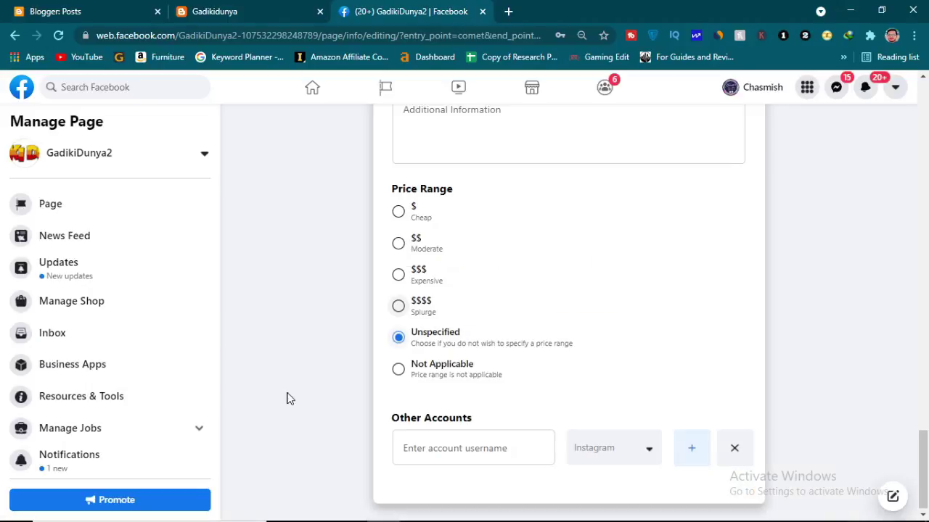
scroll(98, 381, "down", 2)
scroll(95, 377, "down", 1)
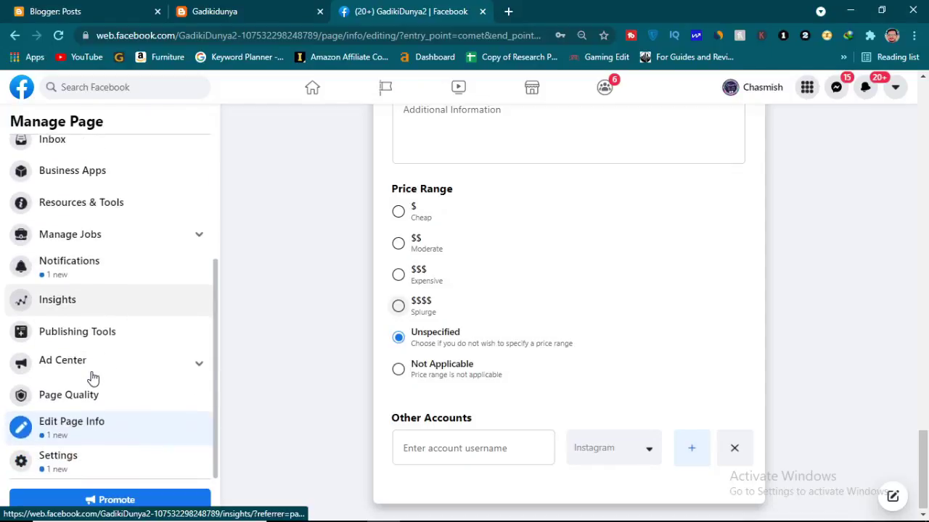
scroll(95, 377, "up", 3)
scroll(261, 361, "up", 3)
scroll(345, 322, "up", 15)
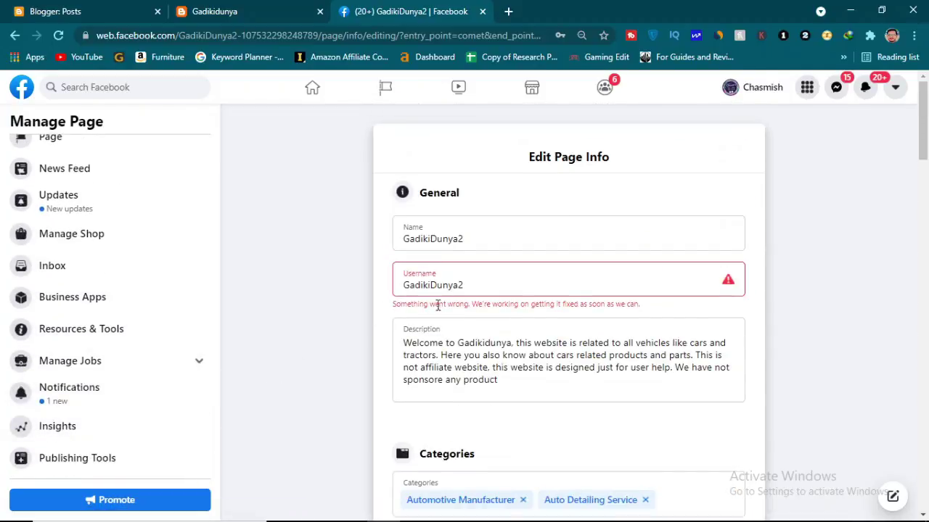
- Try again to use GadikiDunya2 as the page's username
left_click(487, 286)
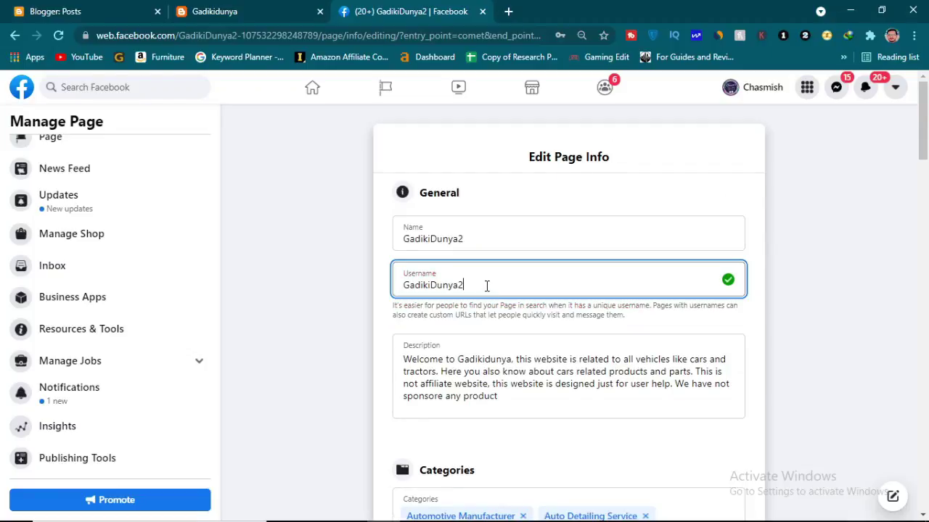
scroll(360, 312, "down", 3)
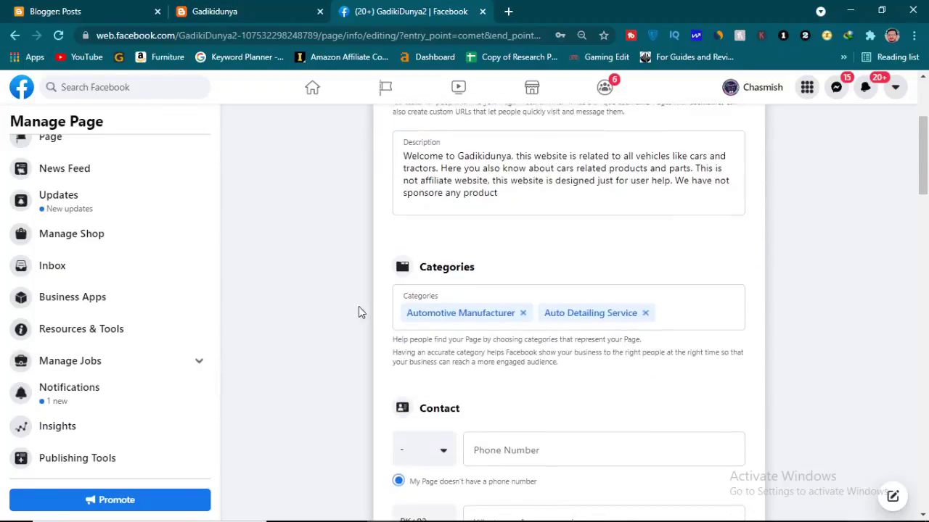
scroll(297, 393, "up", 1)
scroll(109, 408, "down", 2)
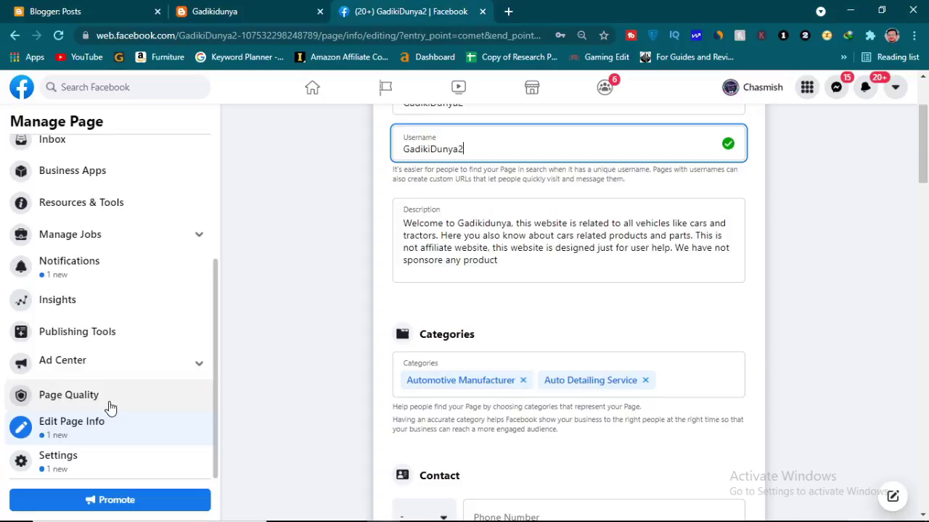
- Open the page settings and go to the Templates and Tabs section
left_click(47, 464)
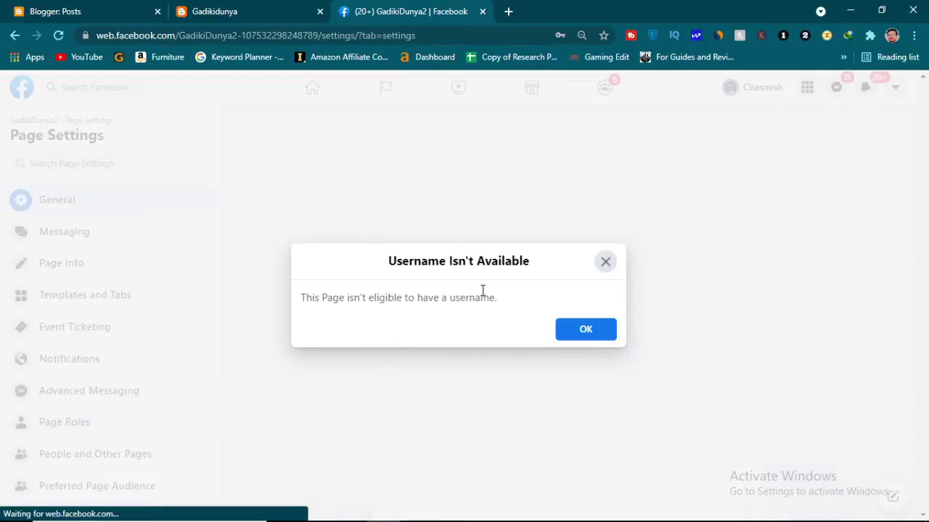
left_click(107, 397)
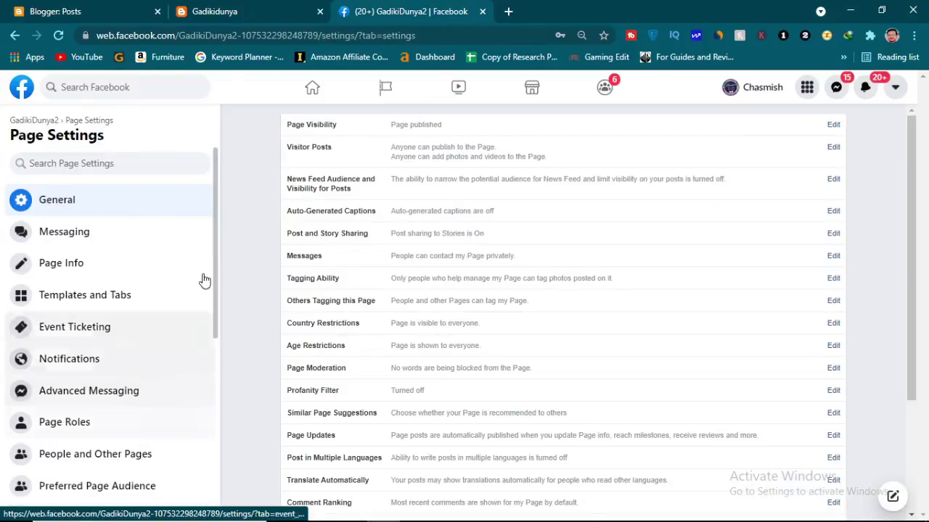
scroll(153, 300, "down", 1)
scroll(151, 309, "down", 5)
scroll(153, 311, "up", 5)
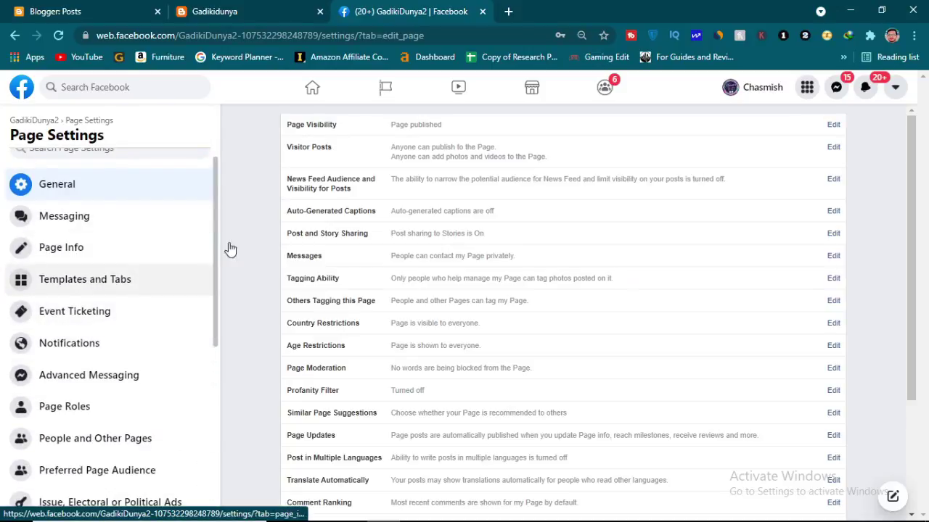
left_click(150, 287)
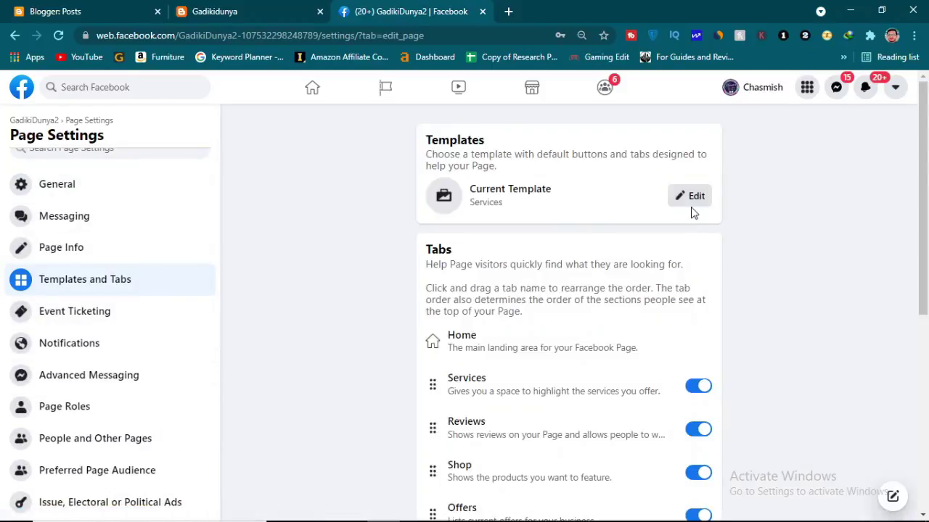
- Browse the available page templates and preview the Services template
left_click(689, 195)
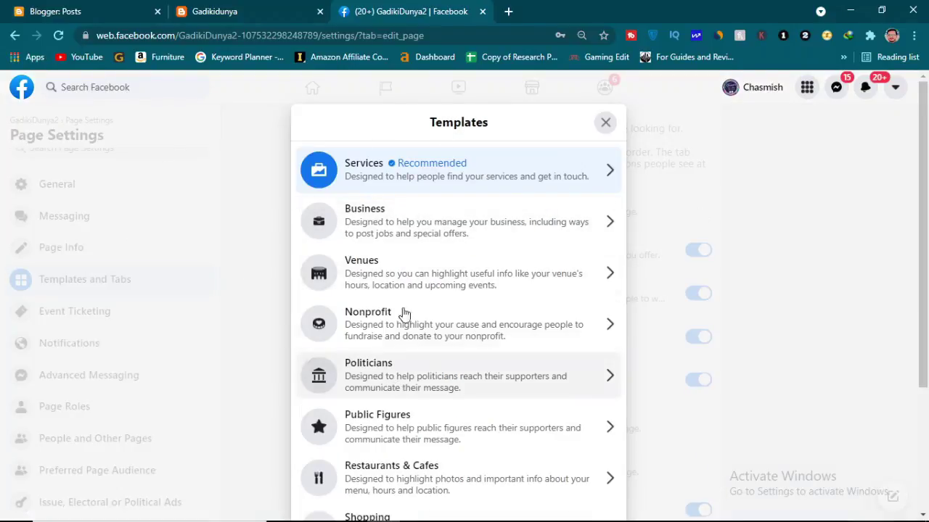
scroll(423, 232, "down", 3)
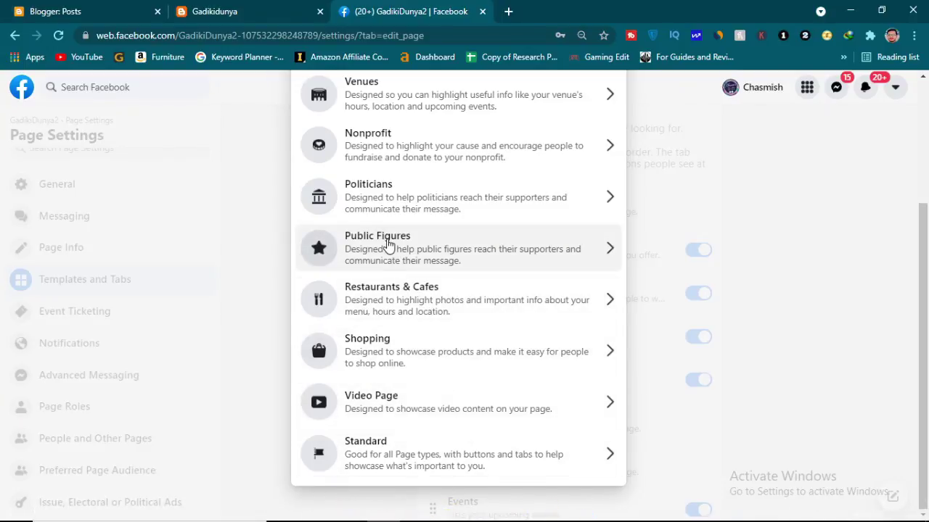
scroll(374, 264, "up", 3)
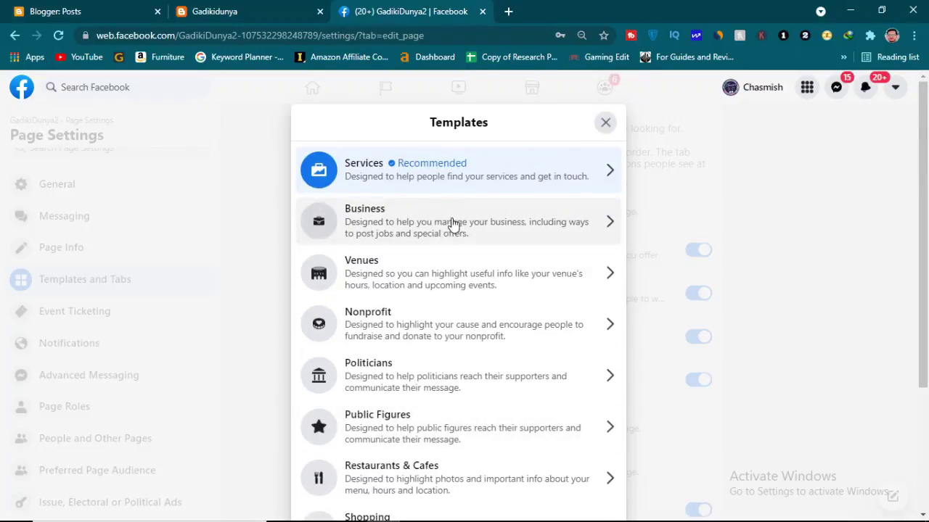
scroll(468, 229, "down", 1)
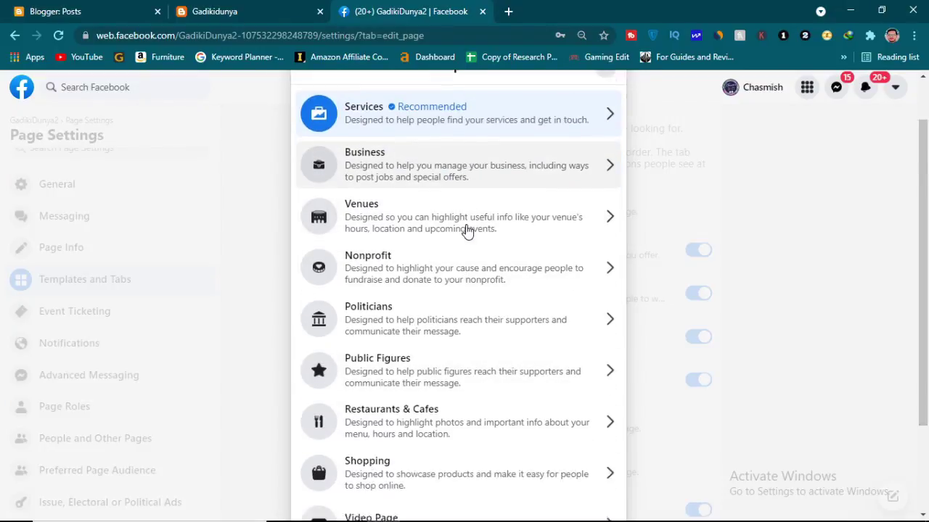
scroll(436, 189, "up", 1)
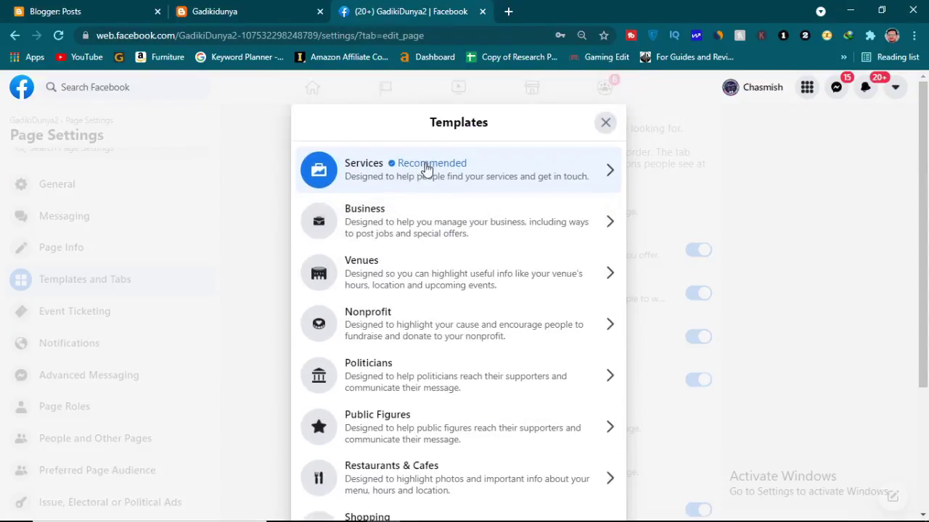
left_click(526, 172)
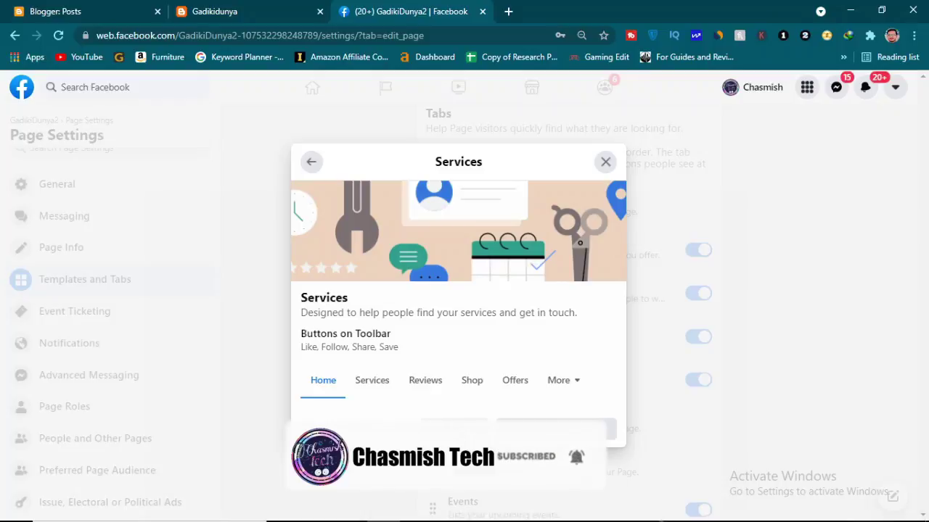
left_click(311, 161)
- Apply the Standard template to the page
scroll(407, 331, "down", 3)
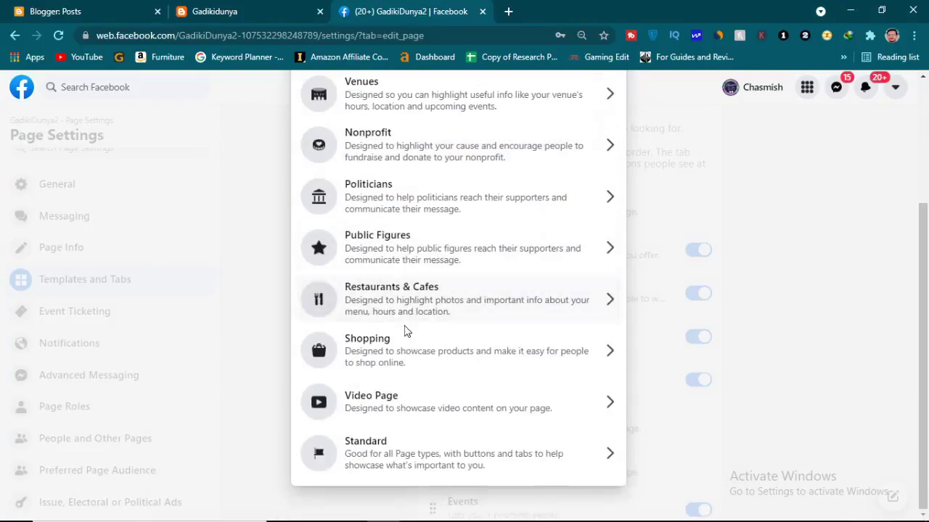
left_click(538, 472)
left_click(536, 458)
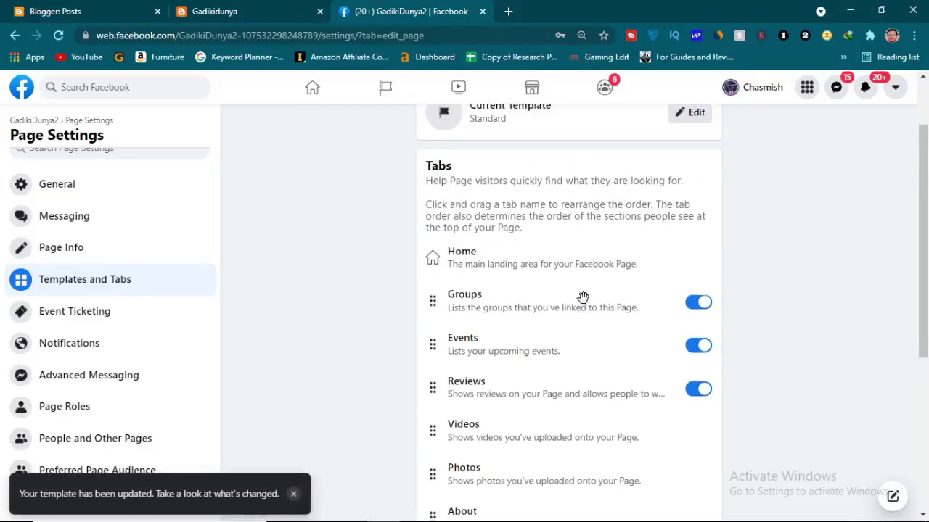
- Reorder the page's tabs so Photos comes directly below Home and Groups directly below About
scroll(583, 297, "down", 3)
scroll(582, 297, "down", 2)
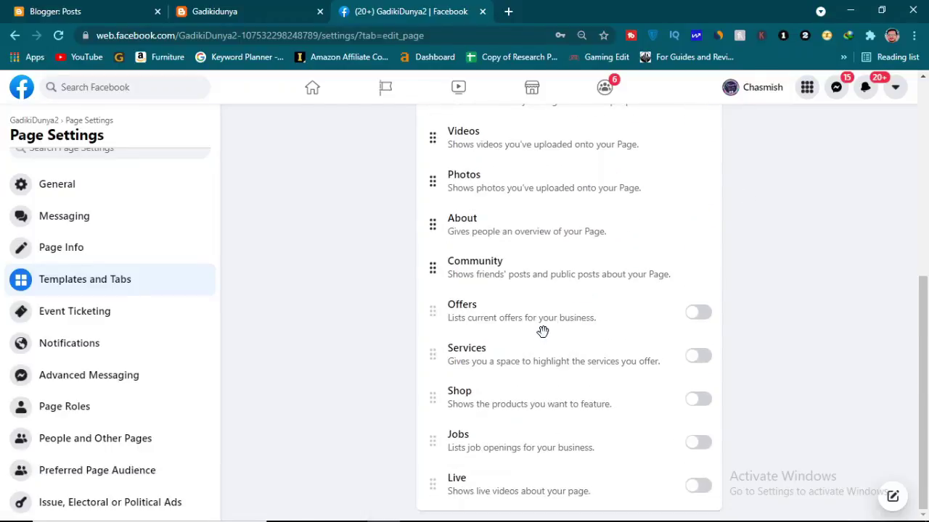
scroll(539, 330, "up", 4)
scroll(493, 294, "down", 2)
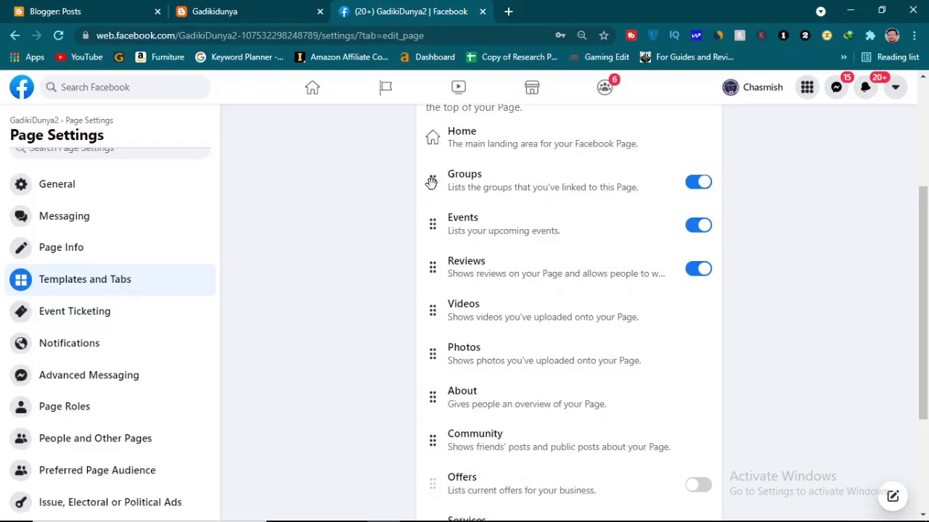
left_click_drag(432, 195, 435, 396)
left_click_drag(434, 310, 441, 268)
left_click_drag(450, 189, 448, 191)
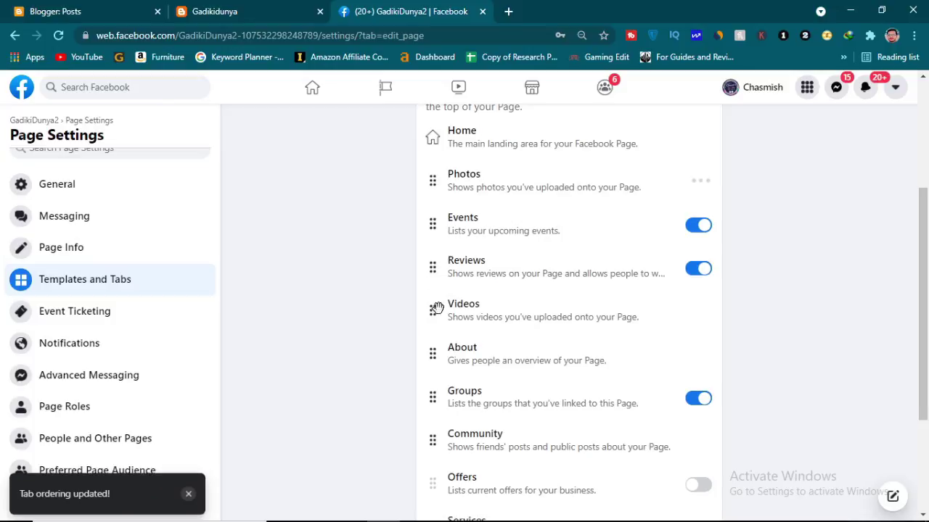
- Place the Videos tab directly below Photos and the Events tab below Reviews, and check the tab list
left_click_drag(441, 314, 441, 187)
scroll(439, 293, "down", 1)
scroll(527, 406, "down", 2)
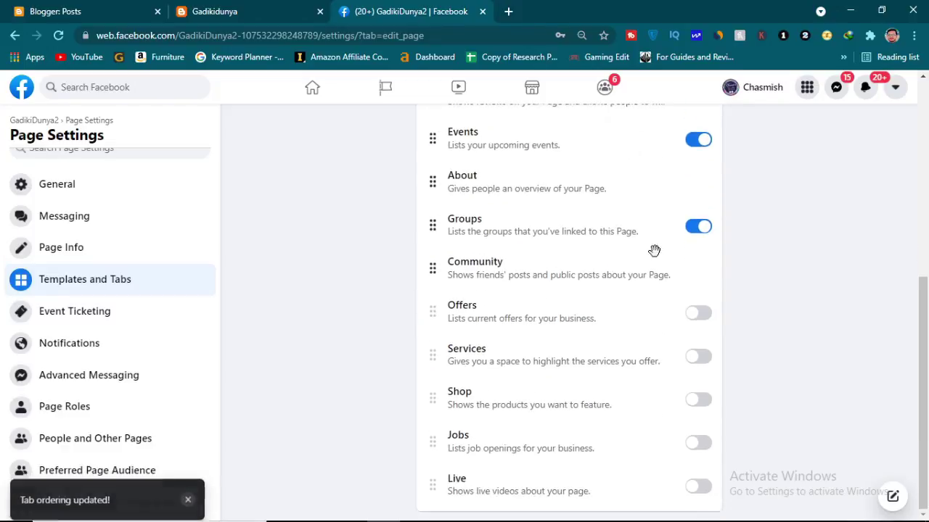
scroll(811, 182, "up", 1)
scroll(811, 182, "up", 5)
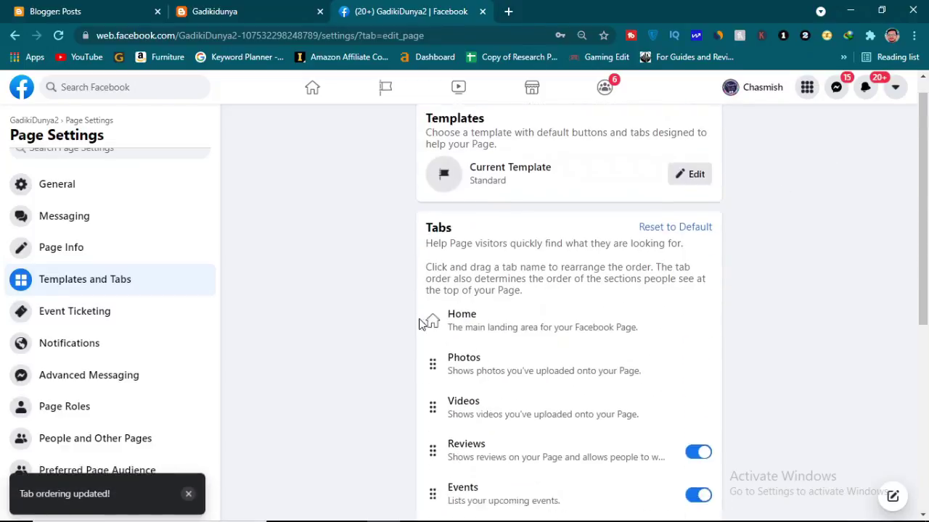
scroll(147, 404, "down", 5)
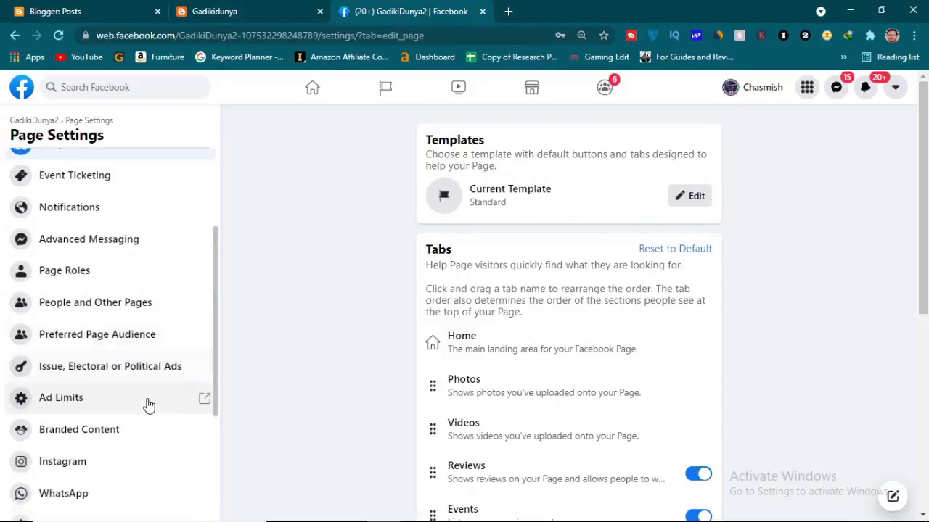
- Return from the settings to the GadikiDunya2 Page and dismiss the offer to connect it to WhatsApp
scroll(220, 373, "up", 1)
scroll(219, 373, "up", 3)
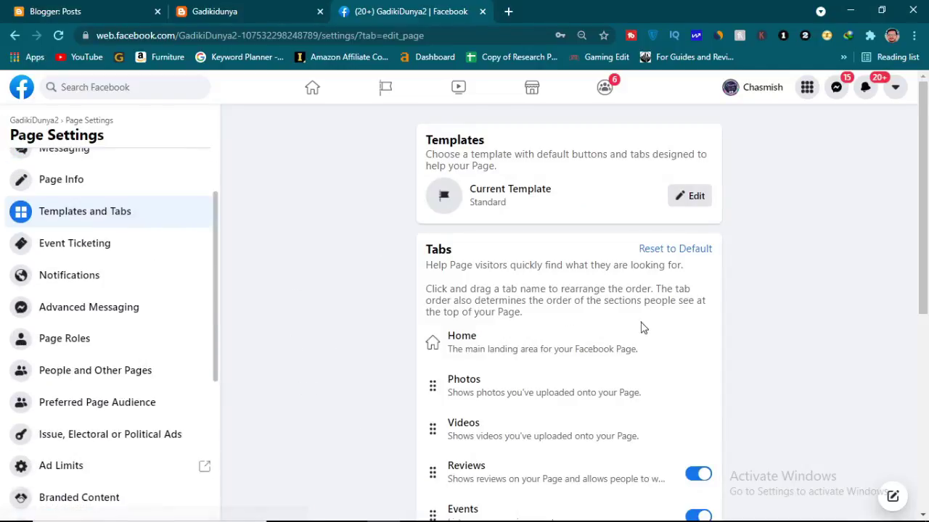
left_click(34, 121)
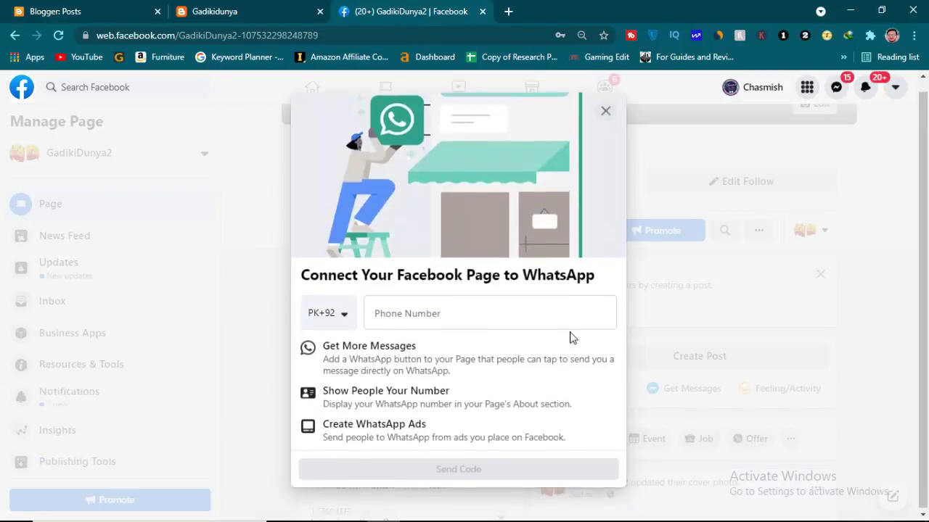
left_click(604, 111)
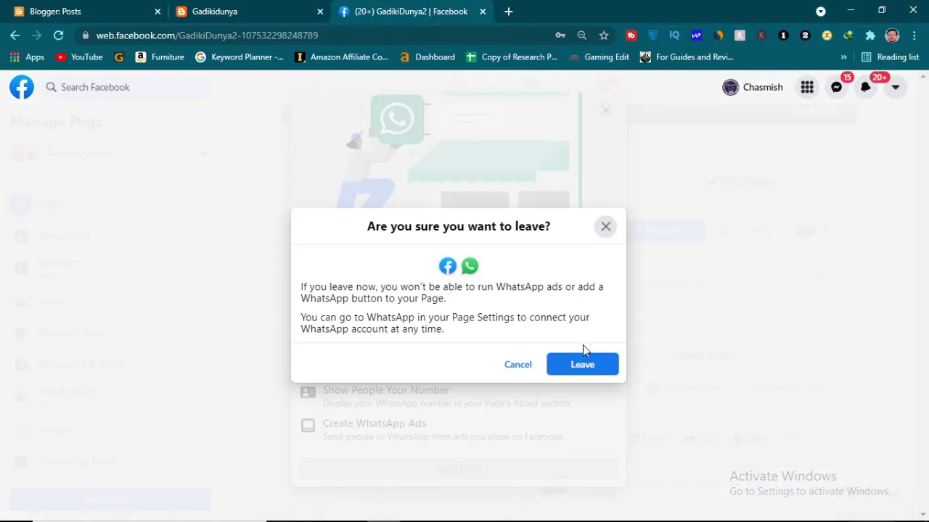
left_click(582, 365)
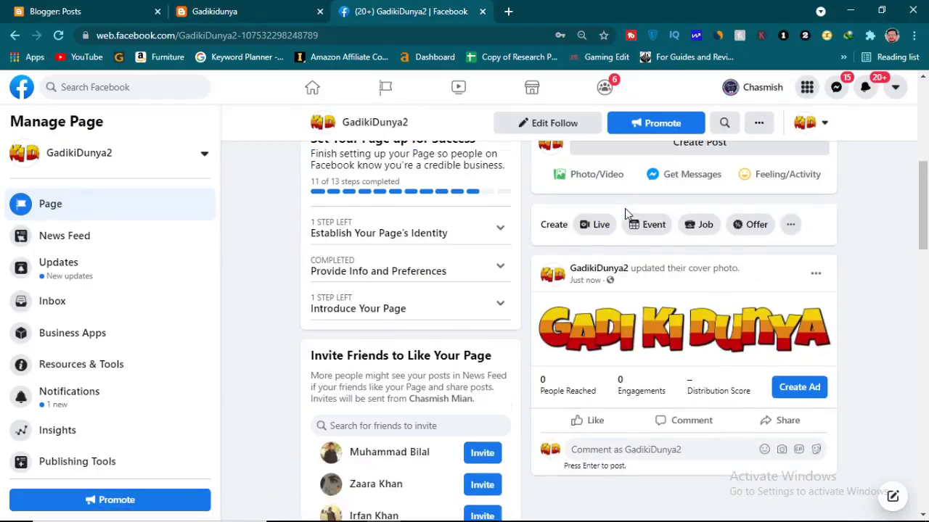
- Look over the Page's home feed and start a new post on it
scroll(642, 261, "down", 5)
scroll(631, 290, "up", 3)
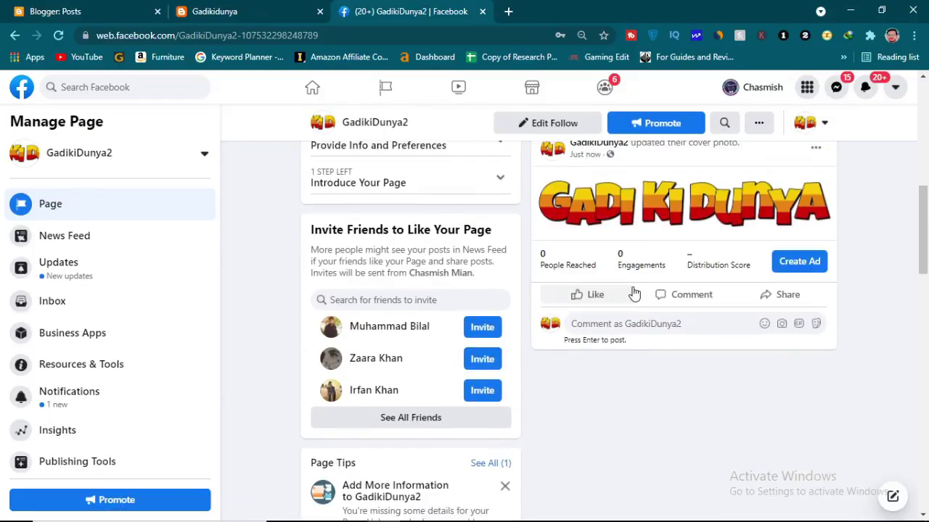
scroll(503, 307, "down", 3)
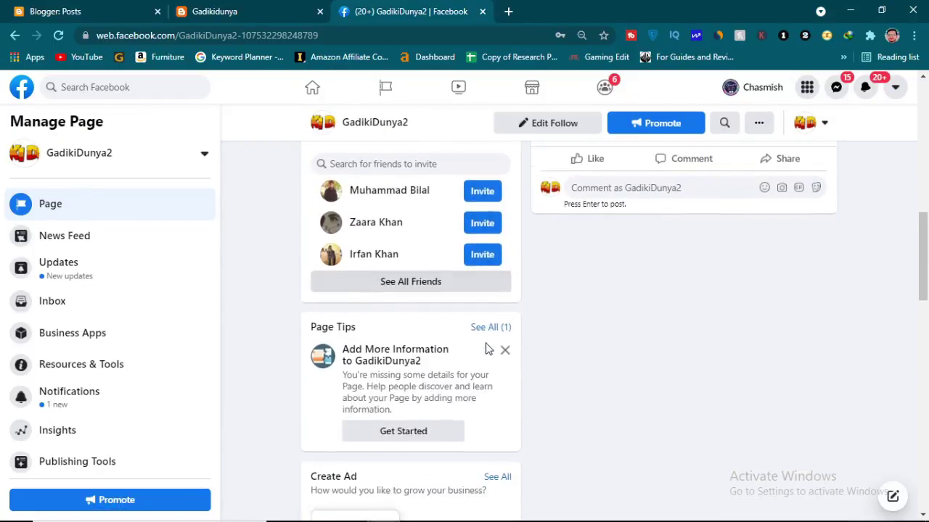
scroll(544, 239, "up", 10)
scroll(785, 494, "down", 1)
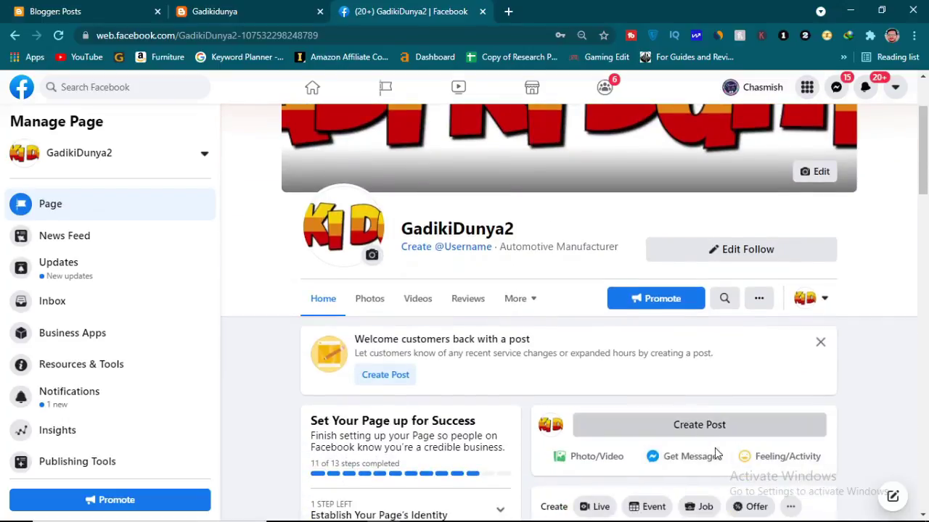
left_click(708, 425)
- Open the blog's Hyundai Elantra 2021 article and add its URL to the new Facebook post
left_click(272, 11)
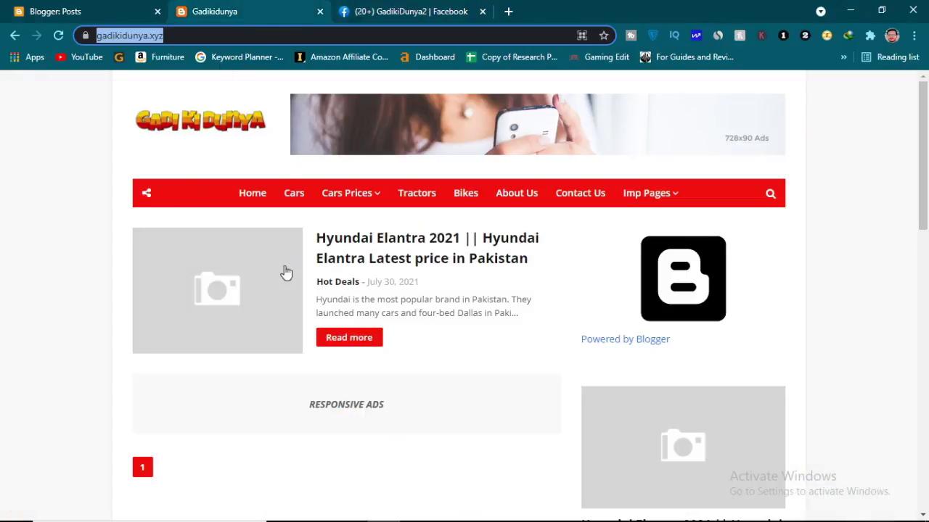
left_click(257, 280)
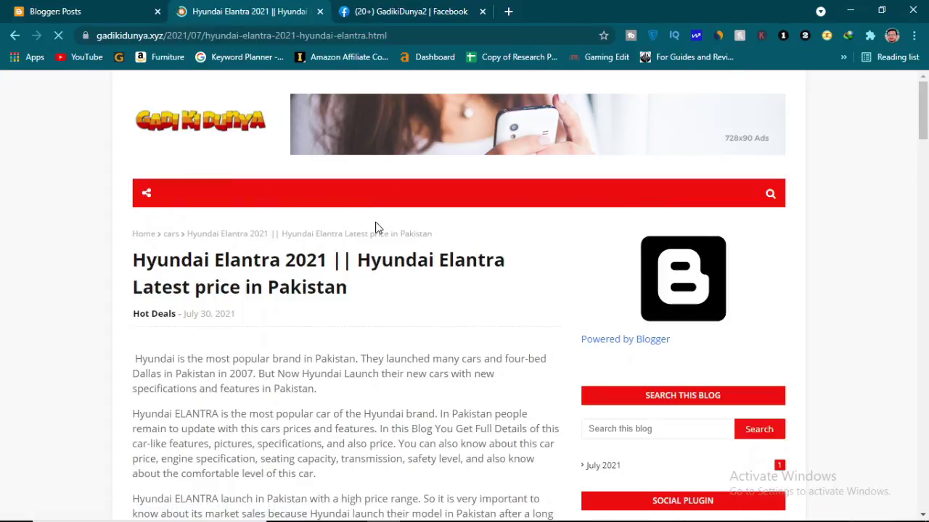
left_click(276, 35)
key("ctrl+c")
left_click(406, 10)
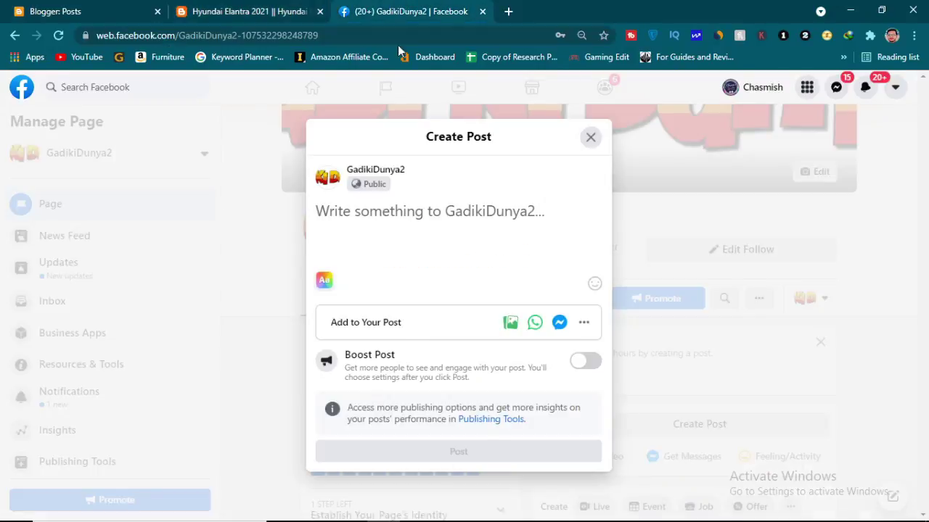
left_click(389, 212)
key("ctrl+v")
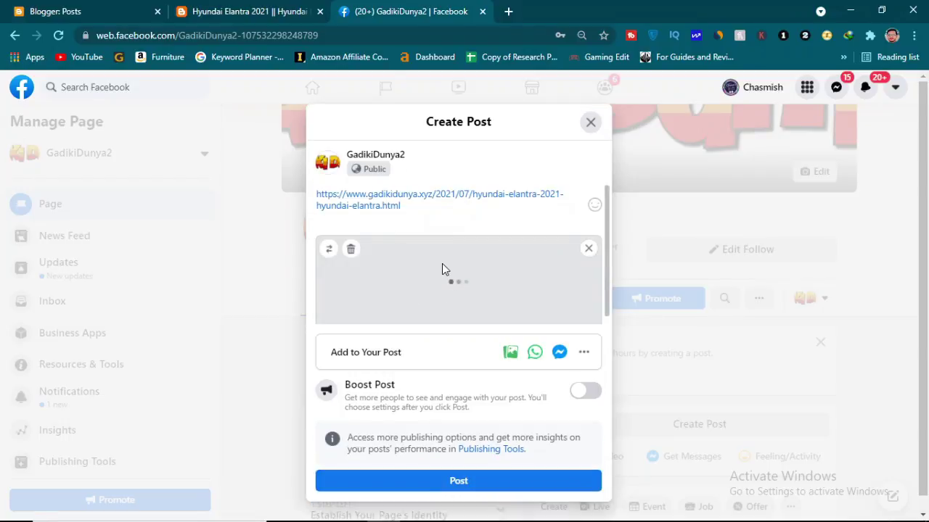
- Look over the Hyundai Elantra article on the blog and publish the post containing its link
left_click(218, 11)
scroll(410, 323, "down", 10)
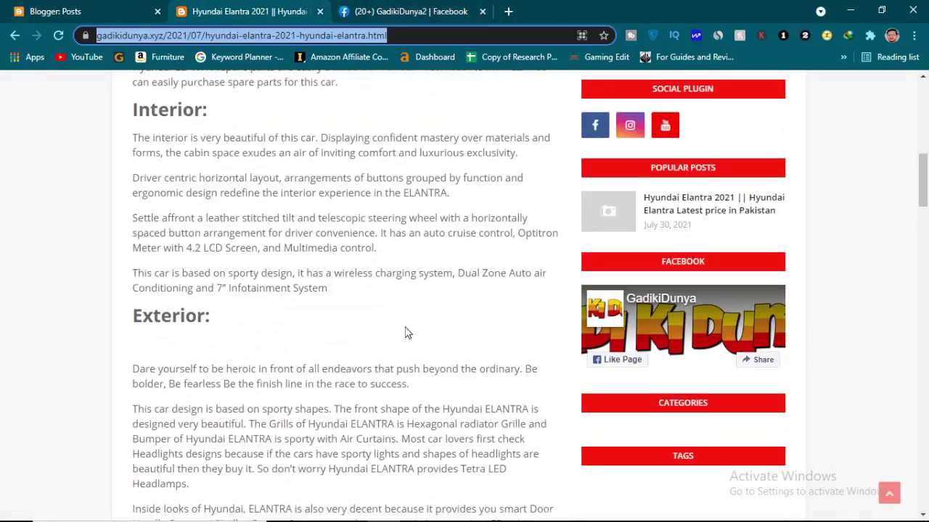
scroll(406, 333, "down", 3)
scroll(407, 333, "up", 6)
left_click(380, 7)
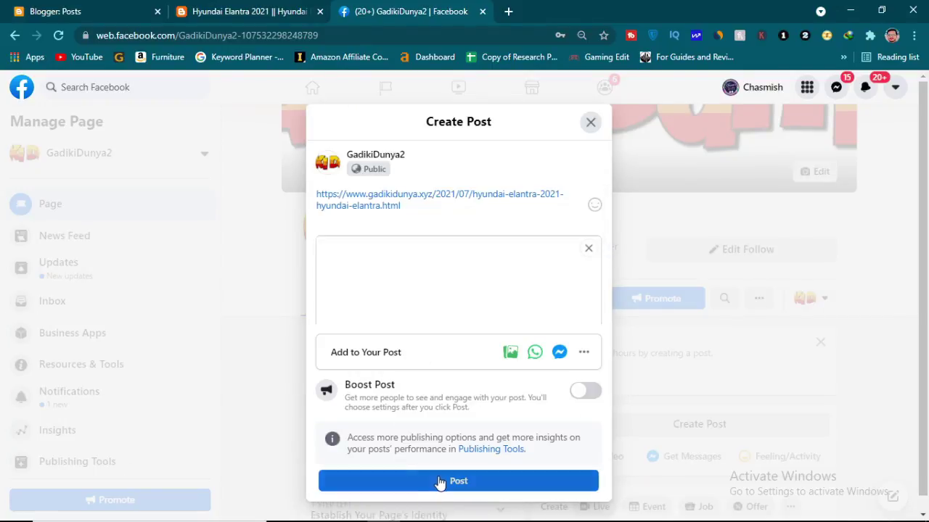
left_click(438, 483)
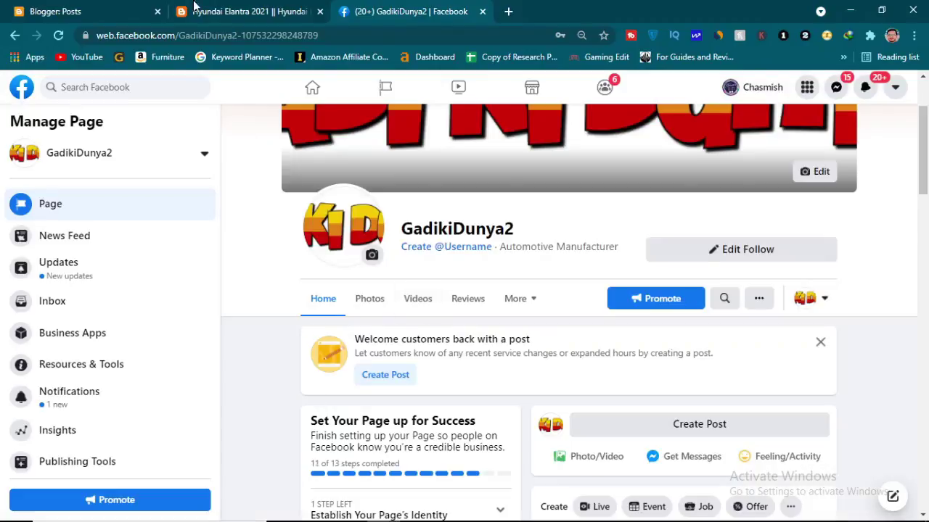
- Examine the Social Plugin icons and the Facebook widget in the blog article's sidebar
left_click(202, 13)
scroll(737, 317, "down", 3)
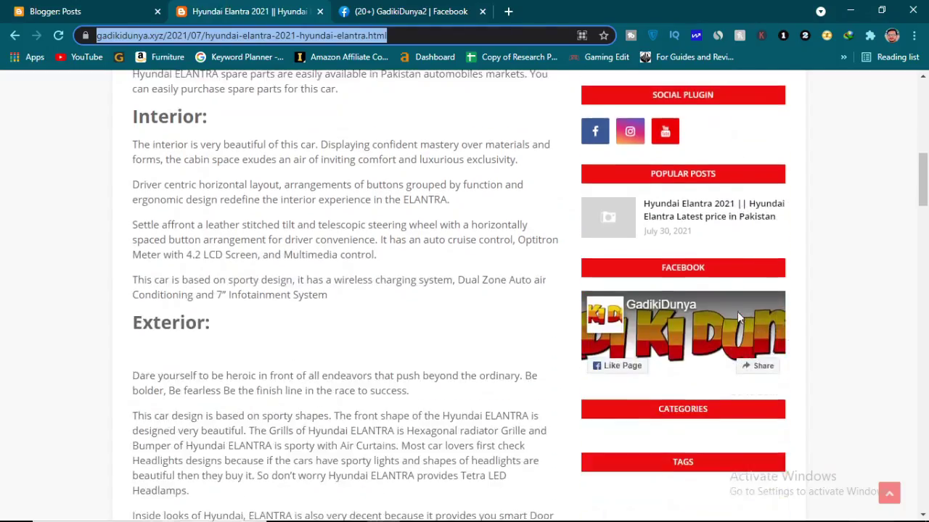
scroll(657, 312, "up", 3)
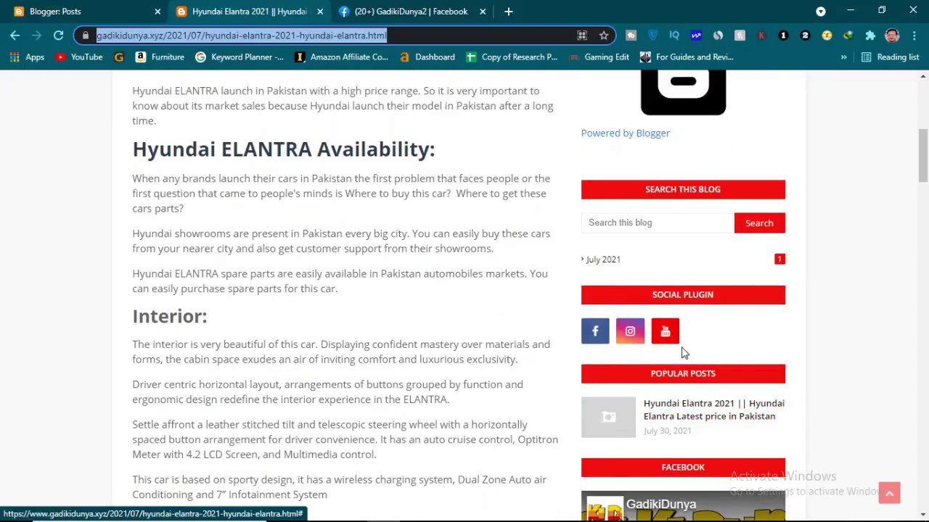
scroll(674, 370, "down", 3)
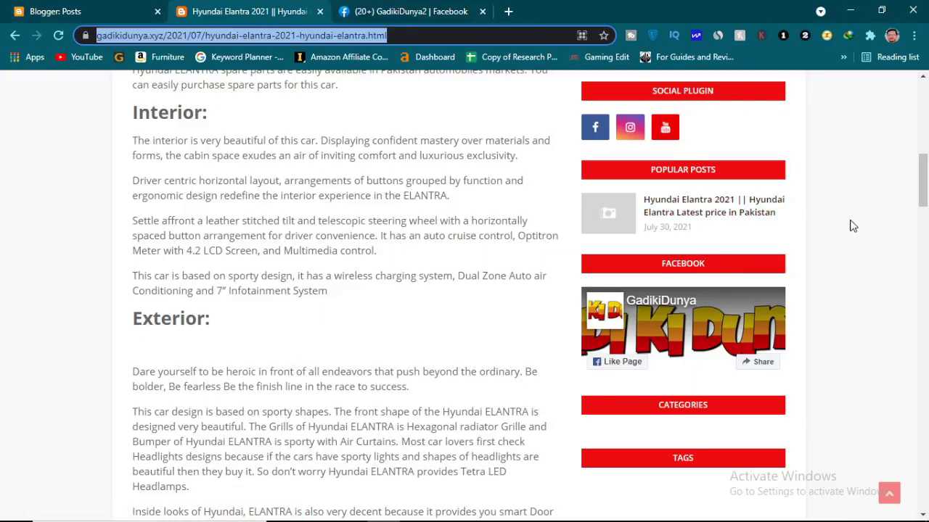
scroll(684, 218, "down", 3)
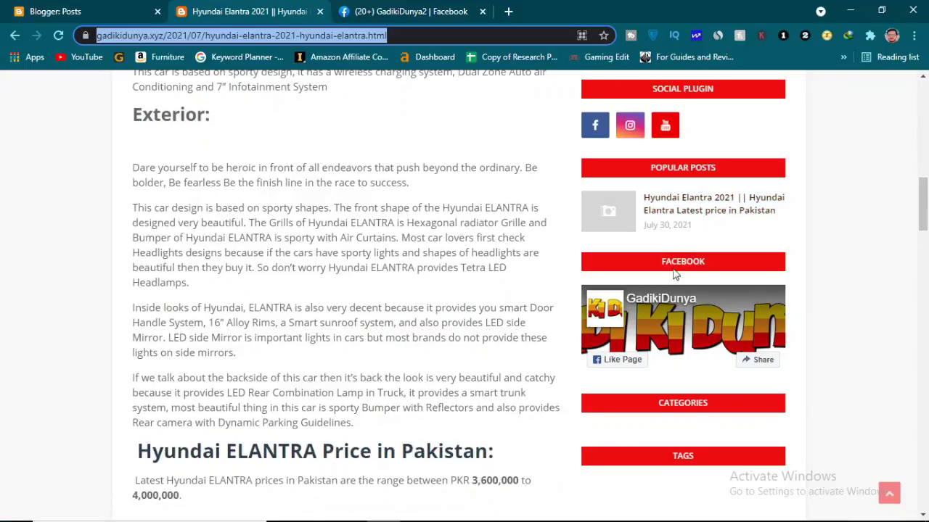
scroll(485, 188, "up", 2)
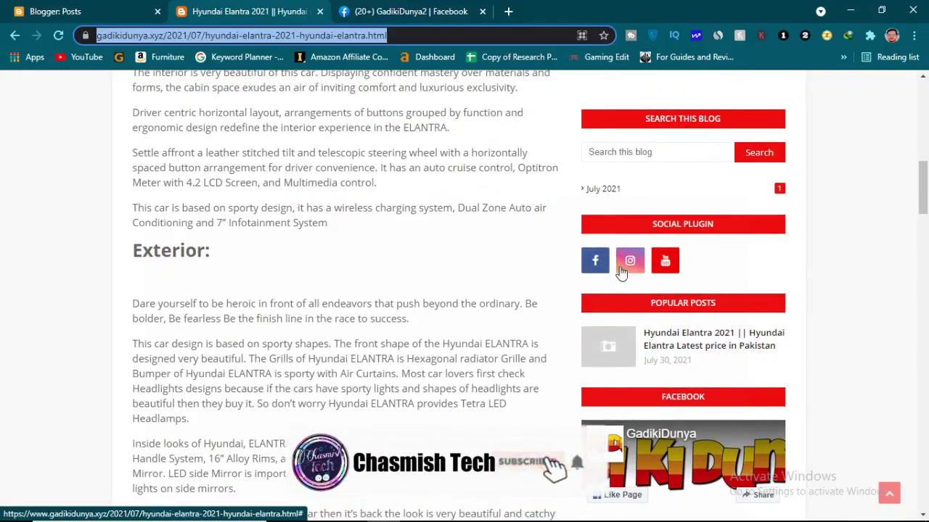
scroll(592, 263, "down", 2)
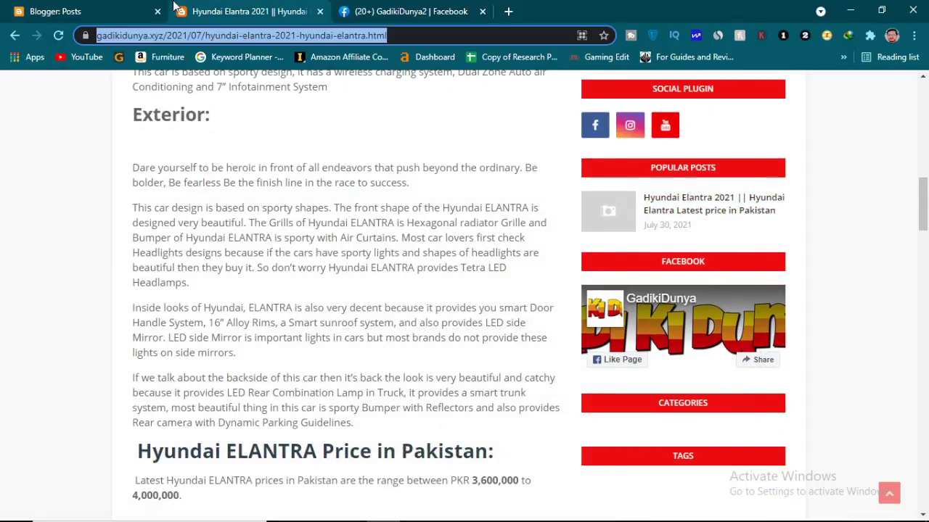
- Switch to Blogger and open the Social Plugin link list for editing in the blog's layout
left_click(56, 10)
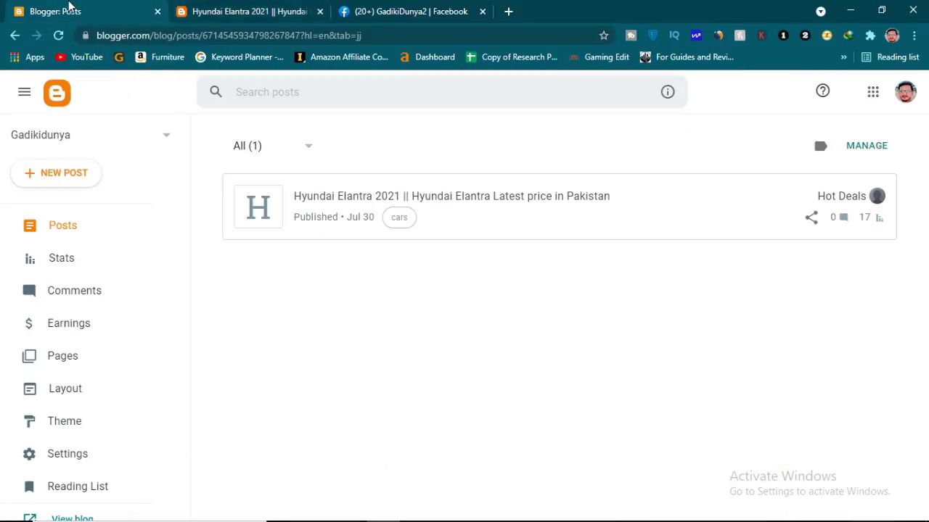
scroll(54, 326, "down", 2)
scroll(58, 315, "up", 2)
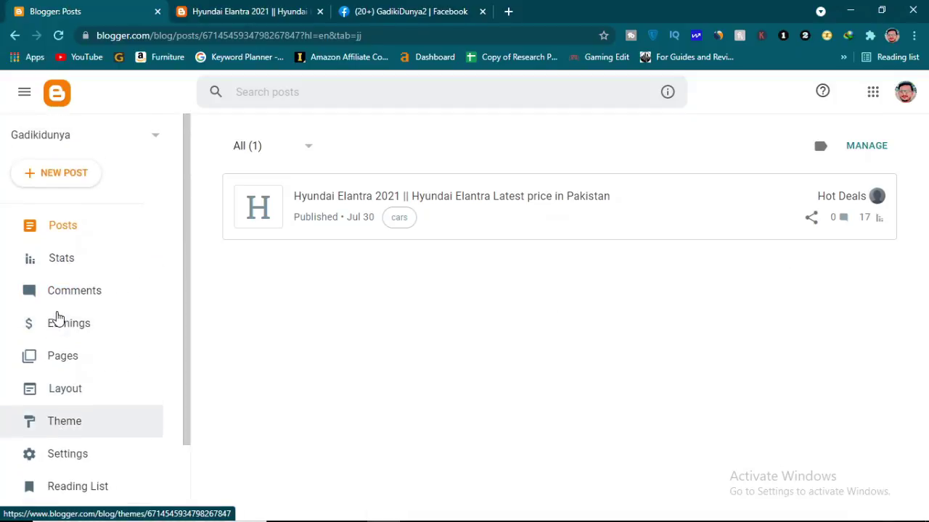
left_click(63, 392)
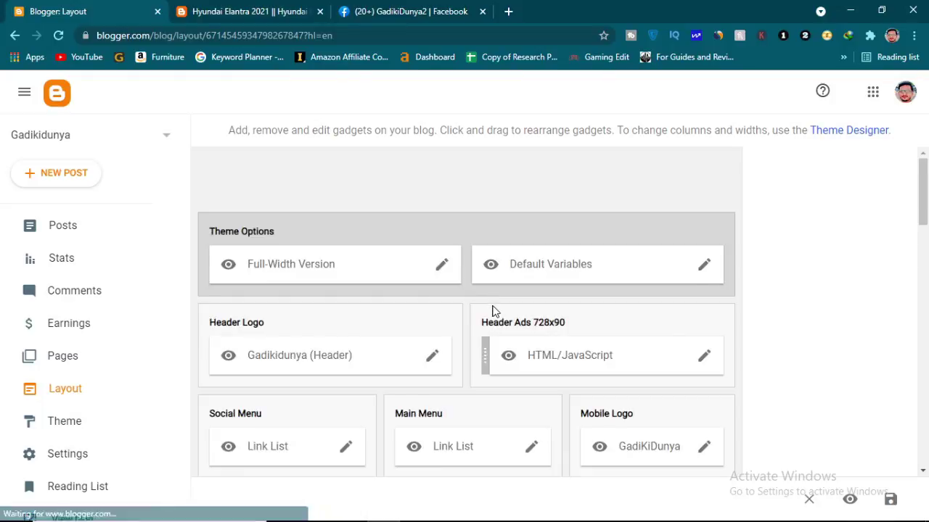
scroll(641, 327, "down", 9)
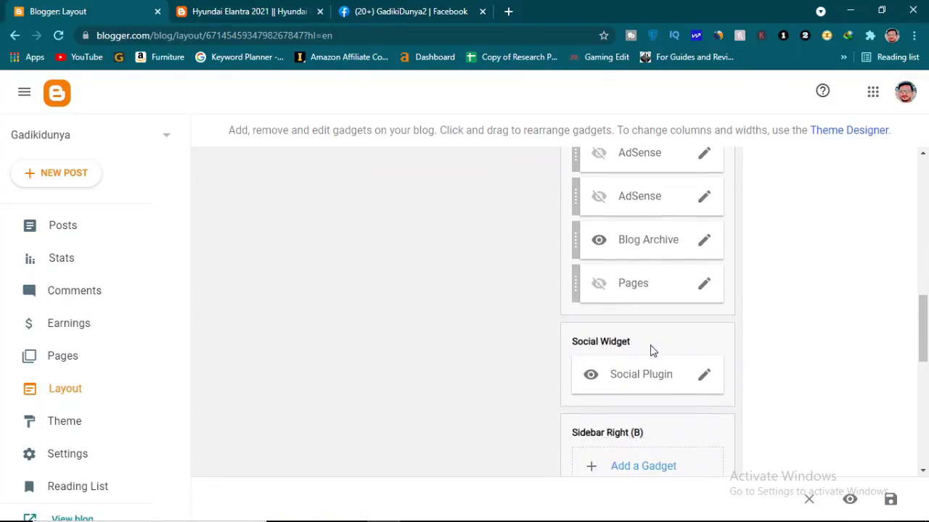
scroll(651, 351, "down", 2)
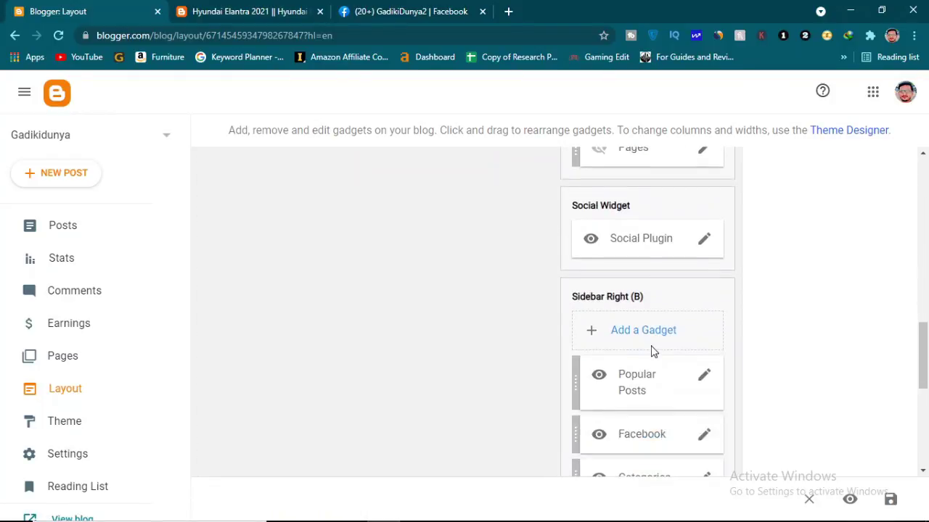
left_click(700, 241)
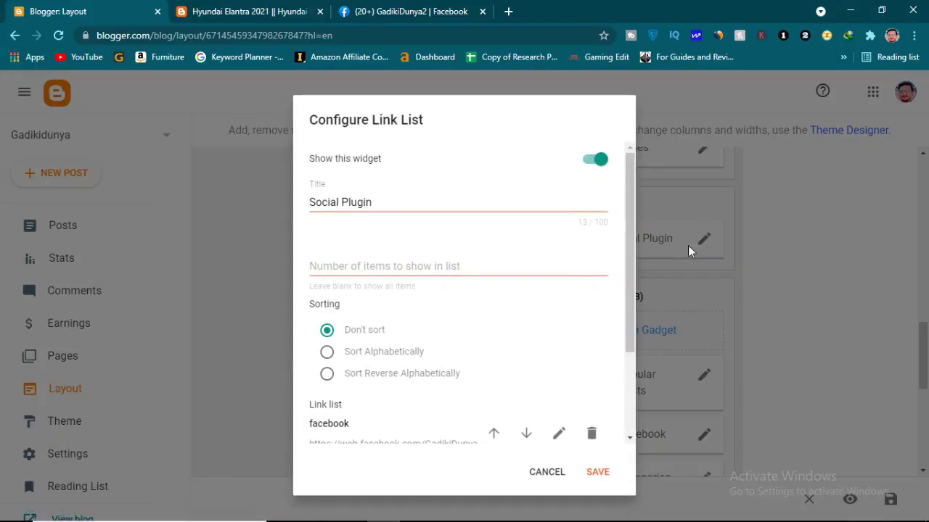
- Copy the Facebook Page's URL and try to replace the facebook entry's Site URL in the Social Plugin link list
left_click(377, 11)
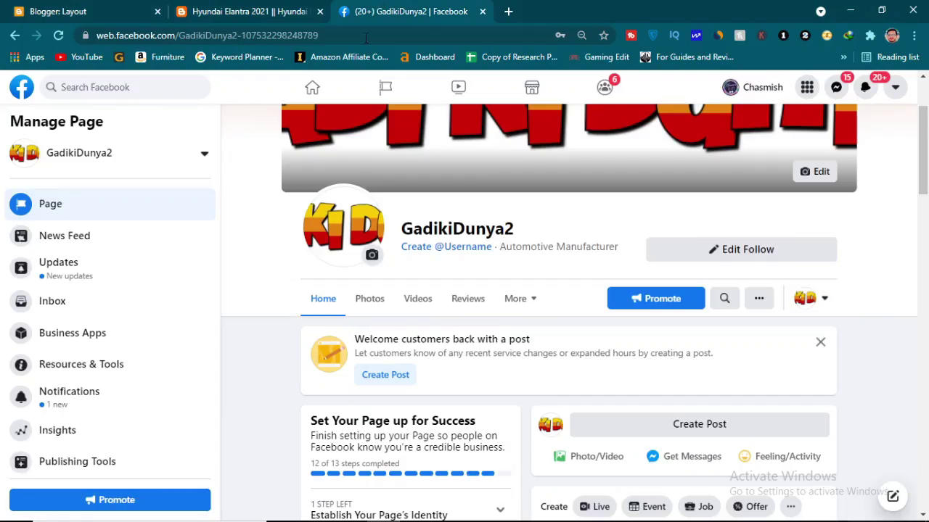
left_click(323, 35)
key("ctrl+c")
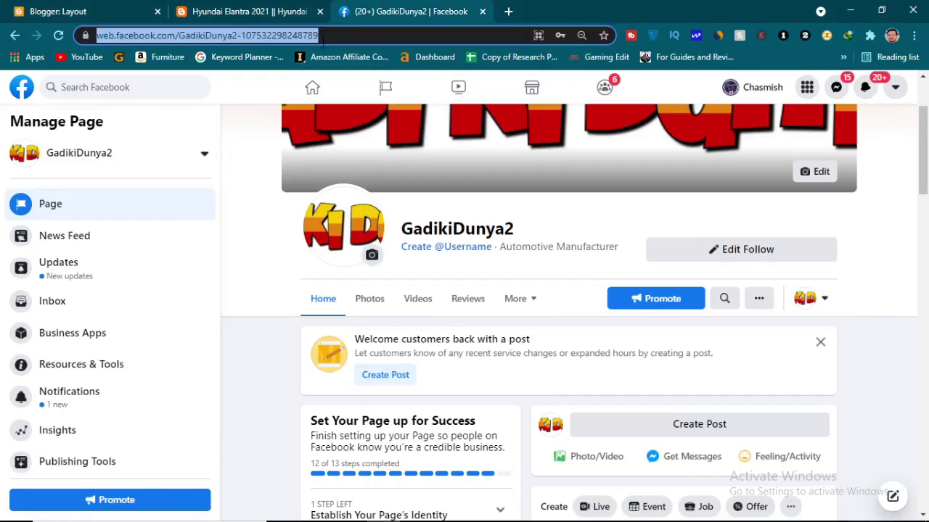
left_click(116, 11)
scroll(381, 261, "down", 2)
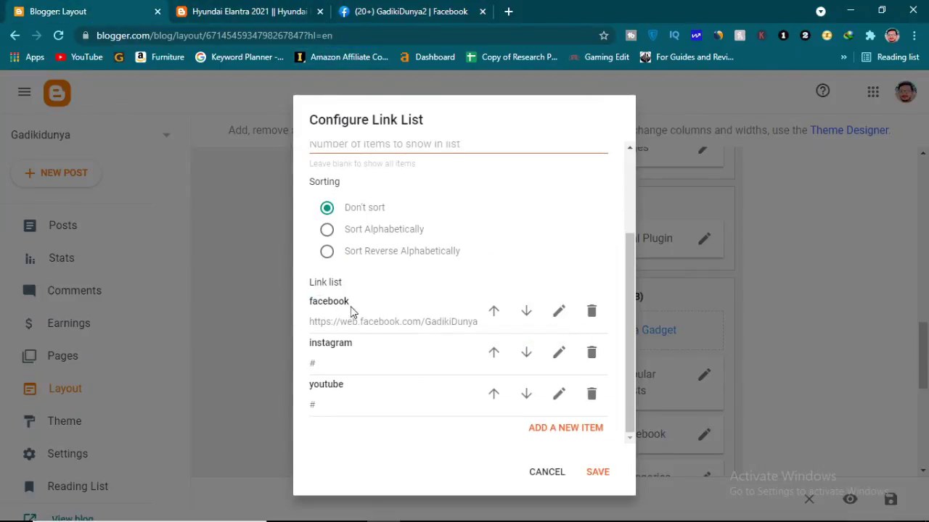
left_click(558, 312)
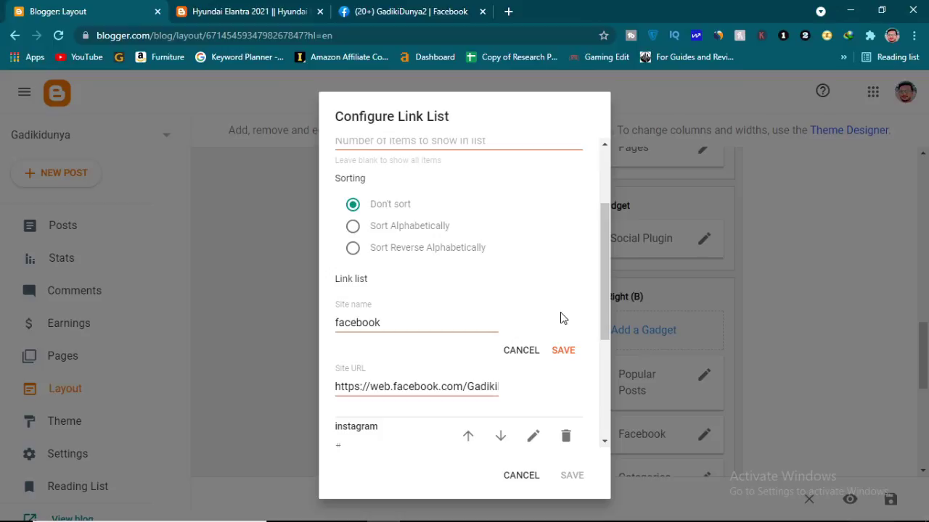
left_click(470, 387)
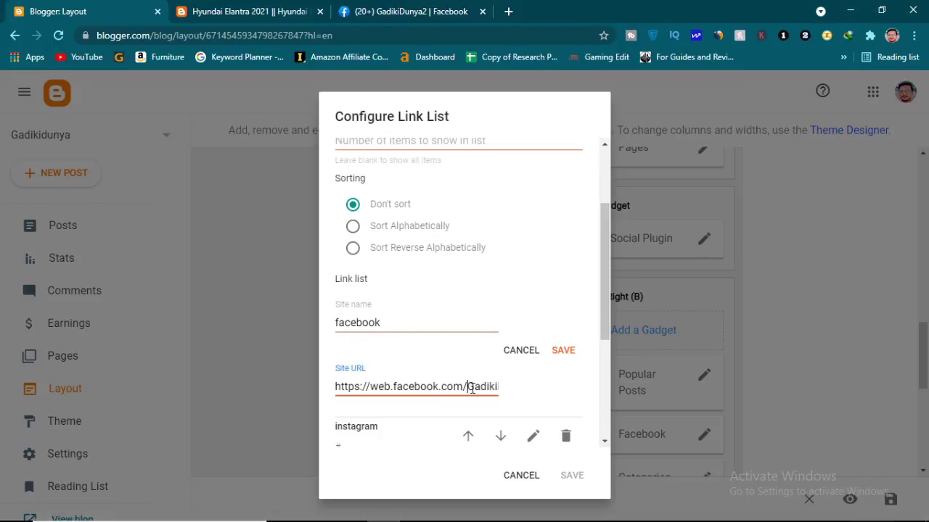
triple_click(415, 386)
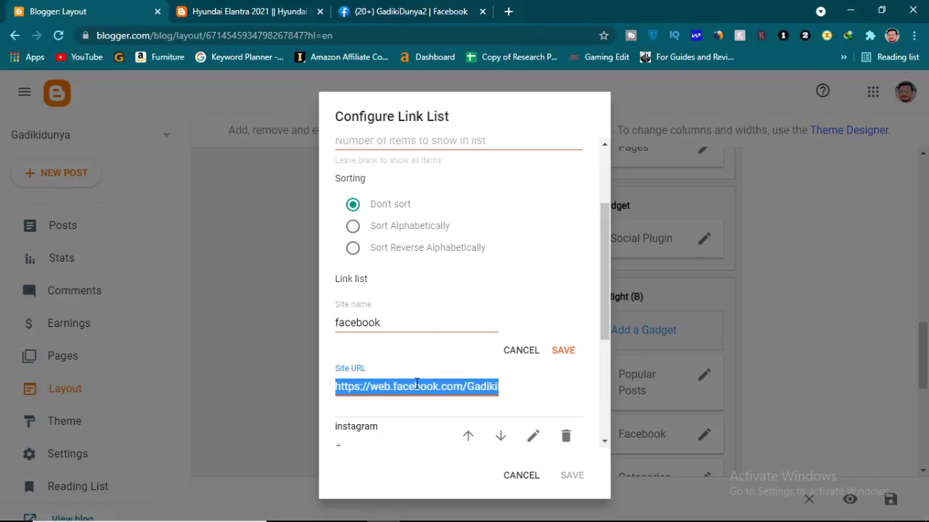
left_click(520, 476)
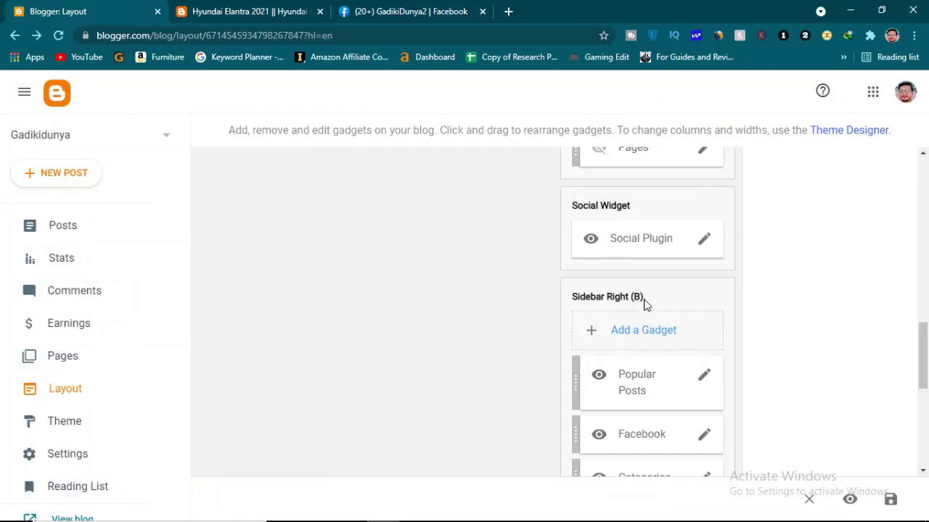
- Look over the Facebook Page and compare it with the Facebook widget in the blog article's sidebar
left_click(361, 9)
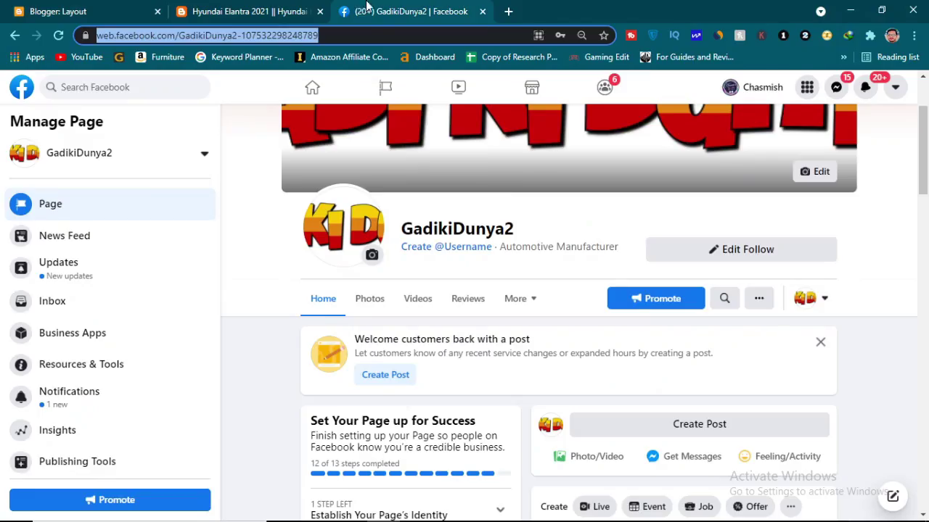
left_click(33, 13)
left_click(363, 10)
scroll(678, 384, "down", 5)
left_click(229, 10)
scroll(557, 192, "down", 2)
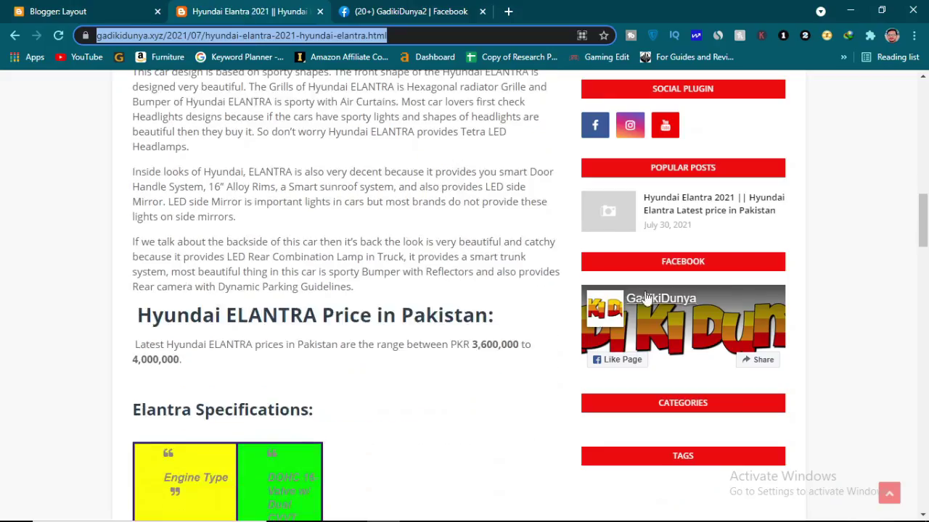
- In Blogger's layout, replace the data-href URL in the Facebook gadget's HTML with the copied GadikiDunya2 Page URL and save the gadget
left_click(22, 11)
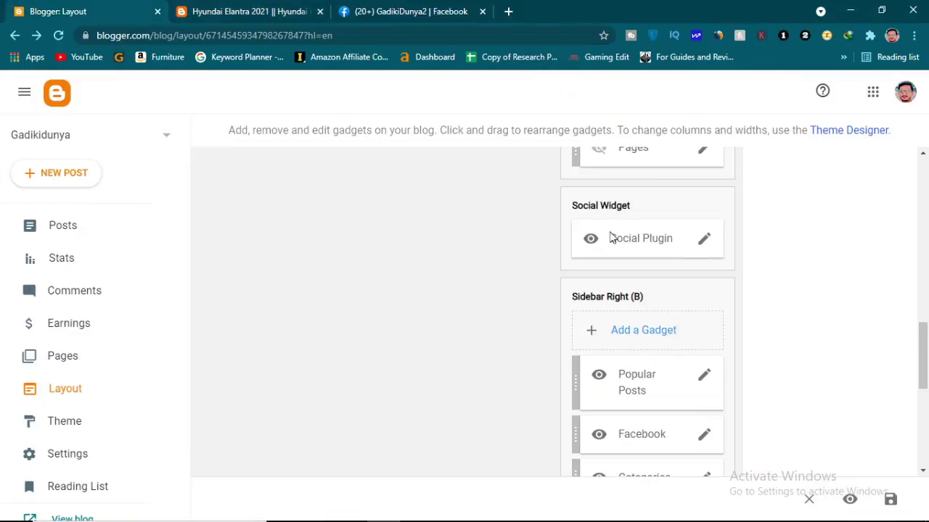
scroll(718, 349, "down", 2)
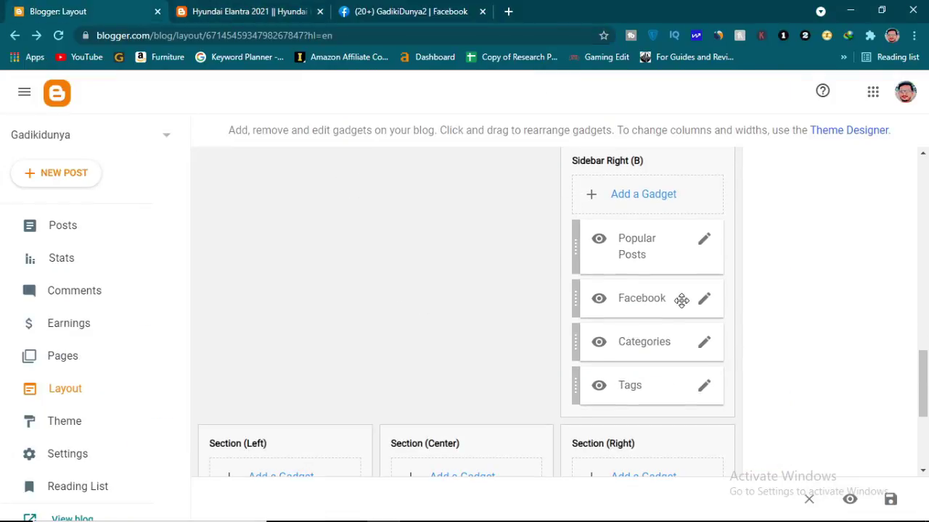
left_click(703, 300)
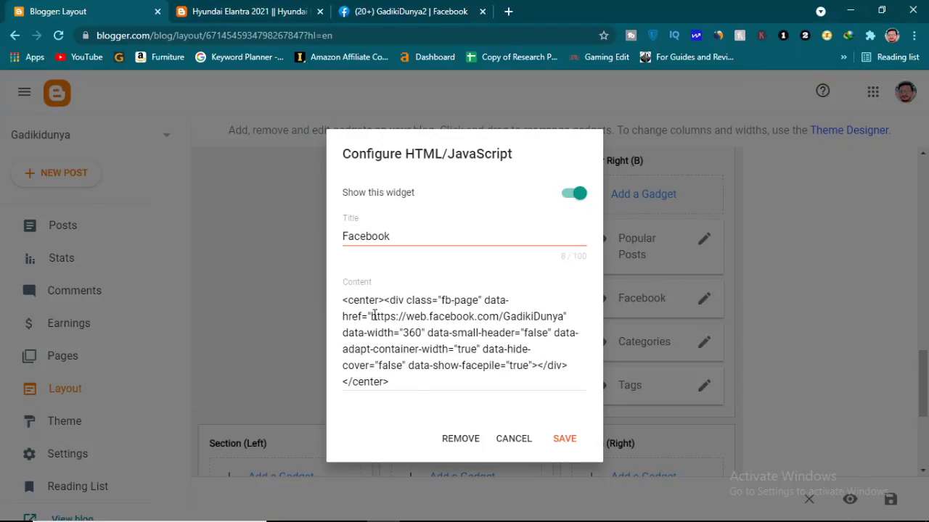
left_click_drag(373, 316, 563, 317)
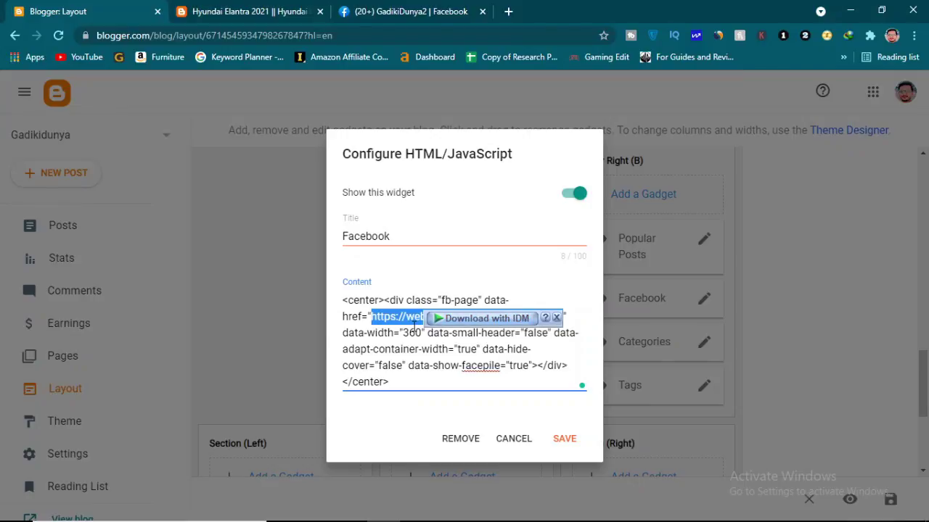
key("BackSpace")
key("ctrl+v")
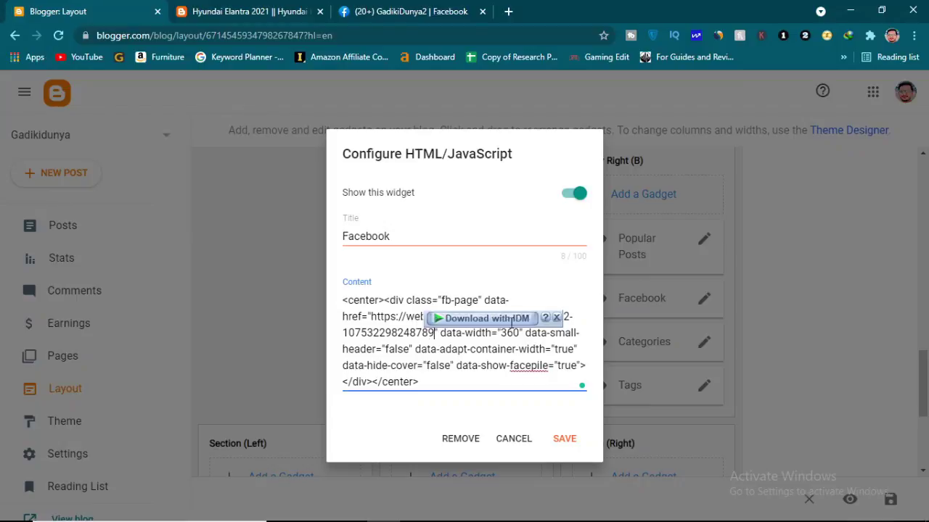
left_click(563, 283)
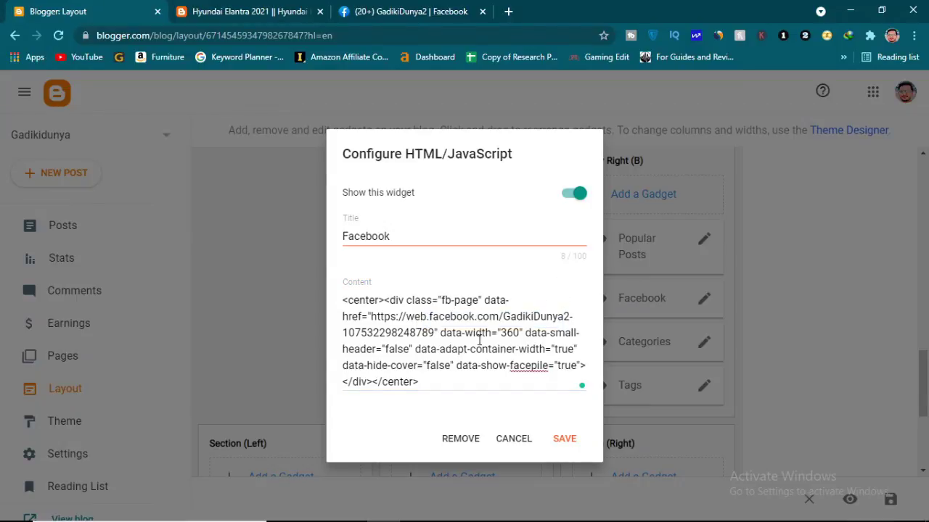
left_click(560, 442)
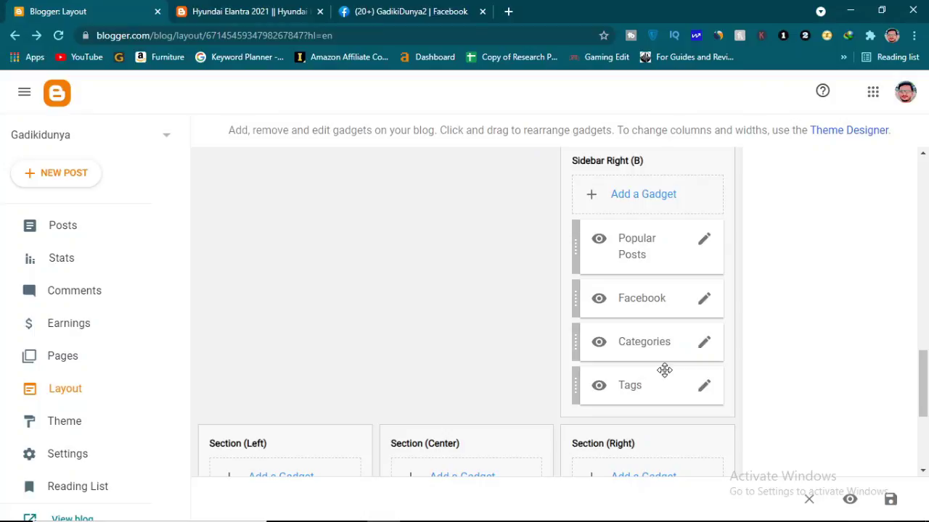
- Return to the Hyundai Elantra blog article and reload it to check which Page the sidebar's Facebook widget shows
scroll(665, 370, "down", 3)
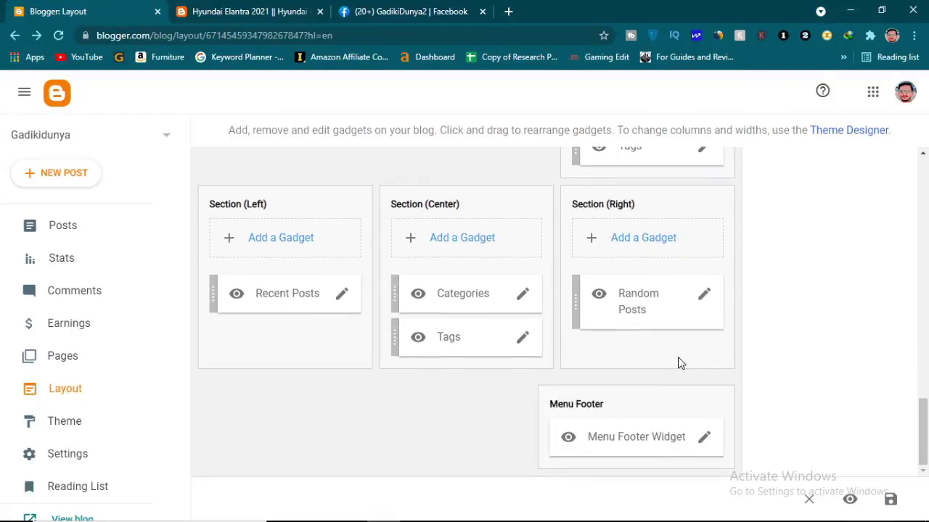
scroll(681, 364, "up", 7)
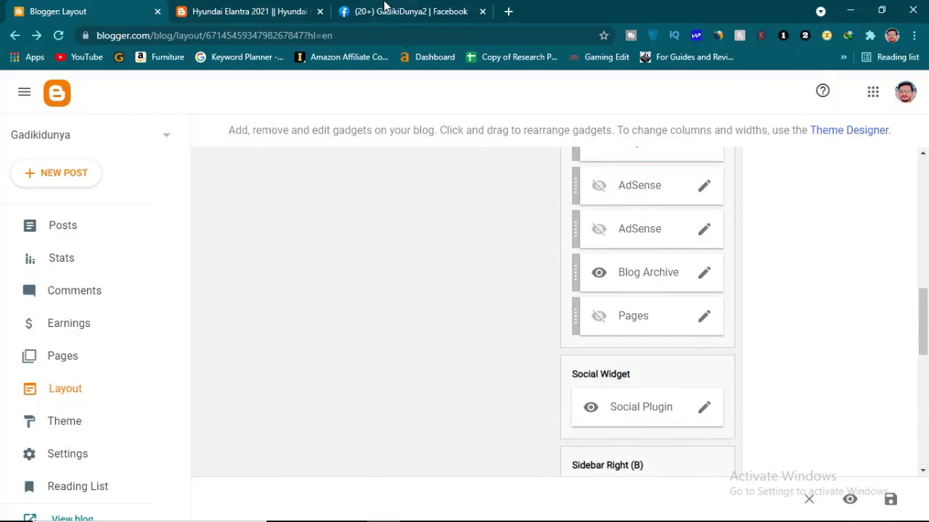
left_click(398, 8)
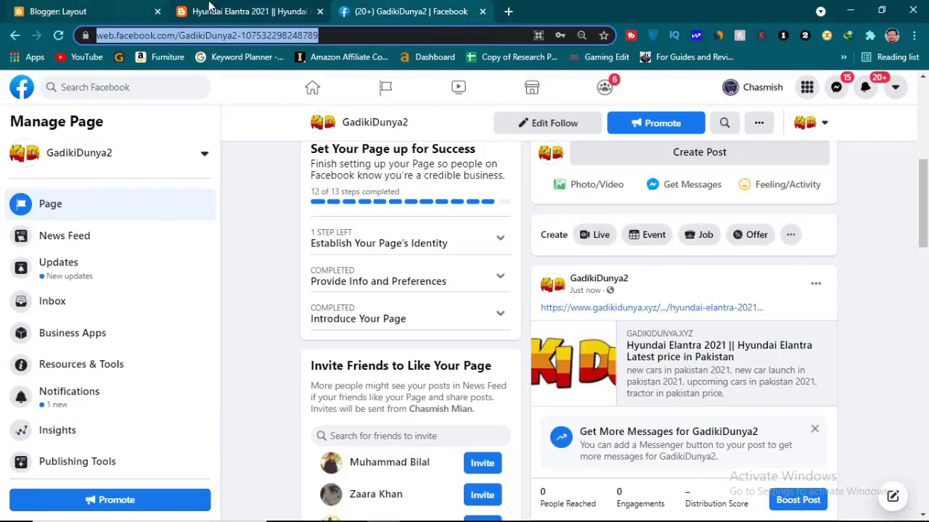
left_click(209, 8)
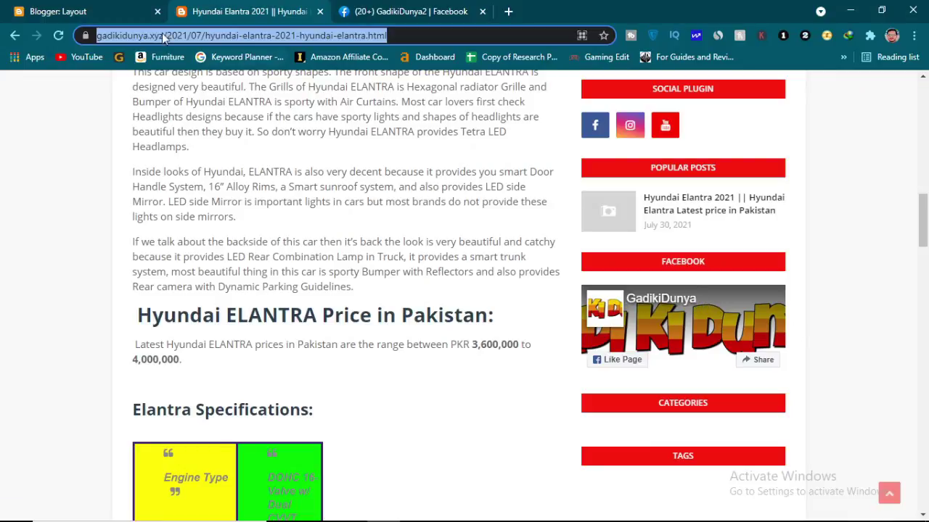
left_click(59, 36)
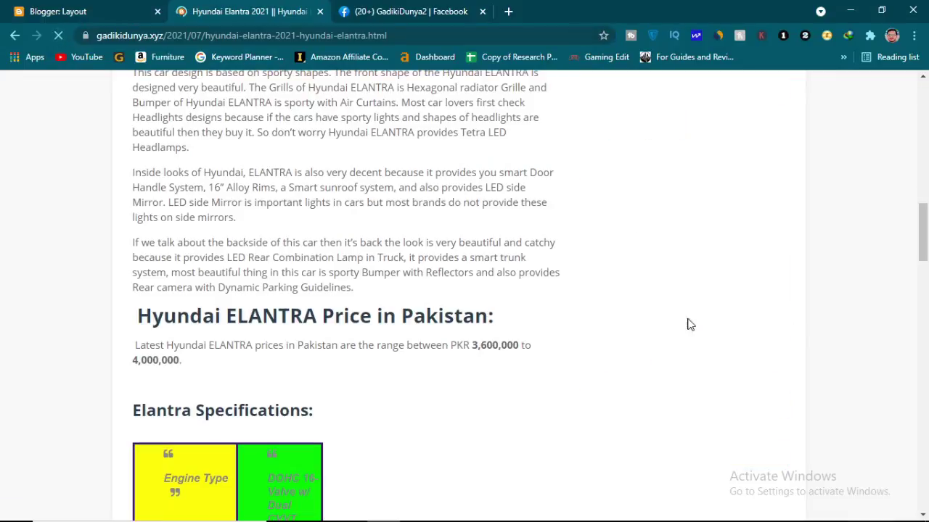
scroll(703, 392, "down", 3)
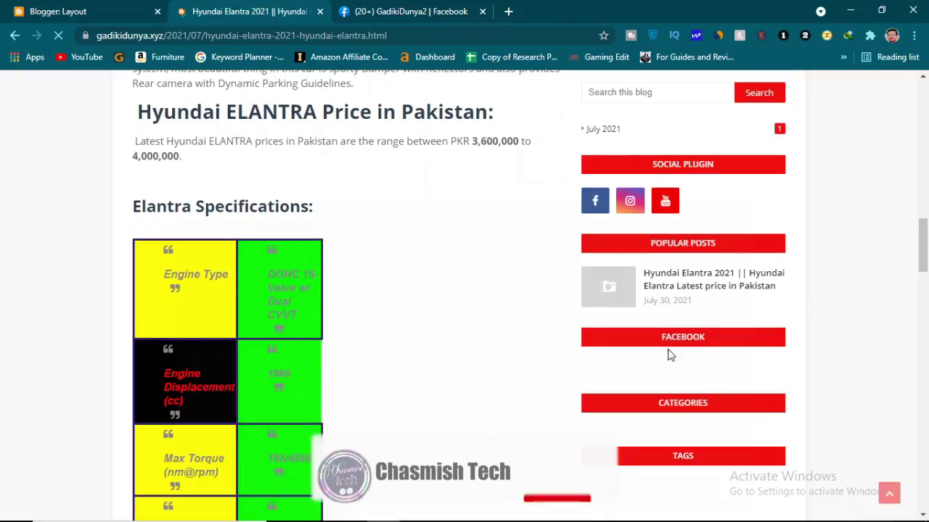
scroll(747, 421, "down", 1)
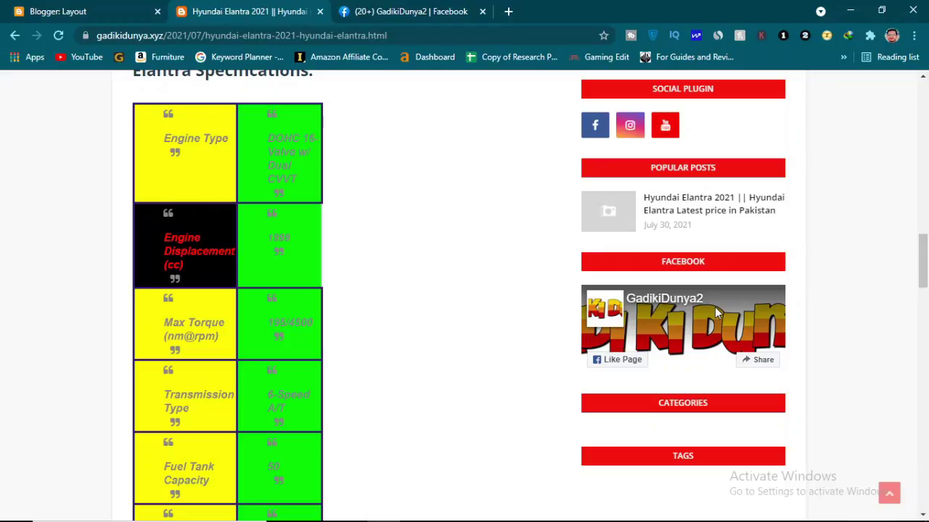
- Look through the reloaded article and its sidebar, examining the Social Plugin icons and the Facebook widget
scroll(558, 332, "up", 3)
scroll(550, 332, "up", 3)
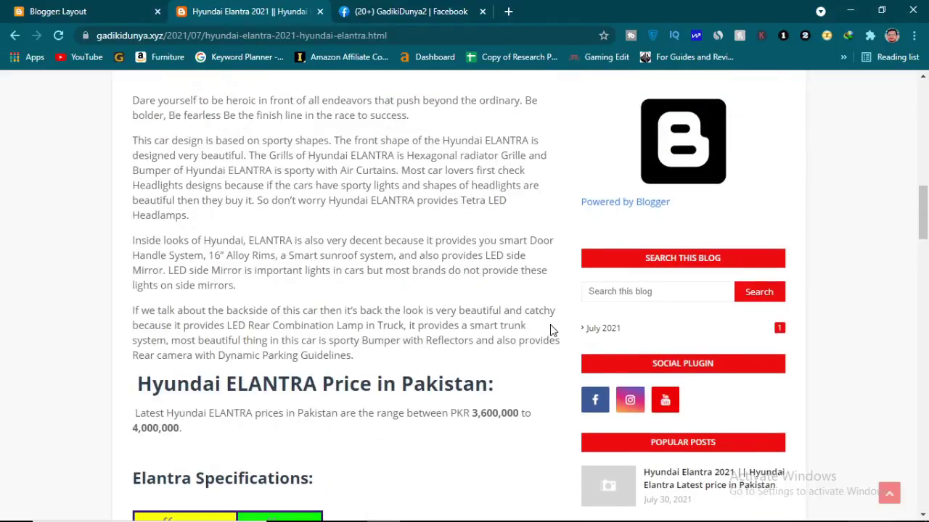
scroll(662, 310, "down", 9)
scroll(485, 352, "down", 4)
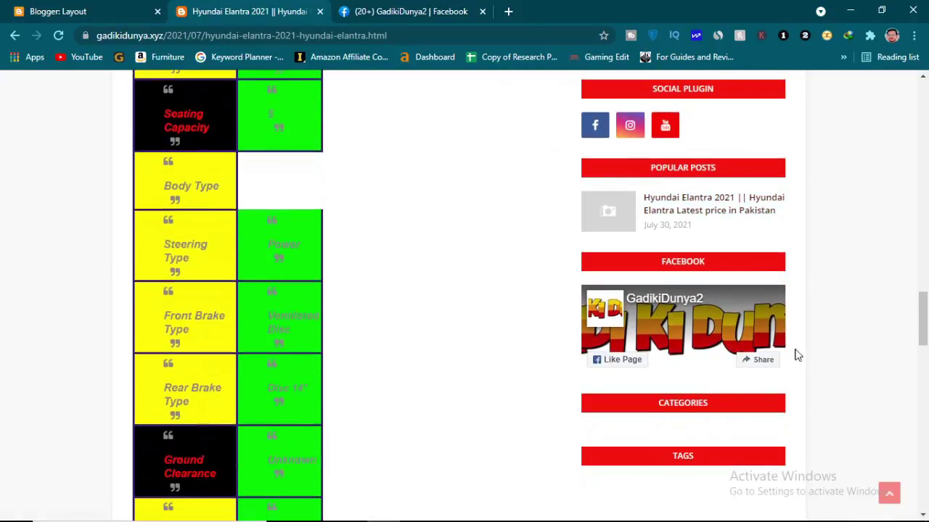
scroll(796, 355, "up", 8)
scroll(840, 428, "up", 3)
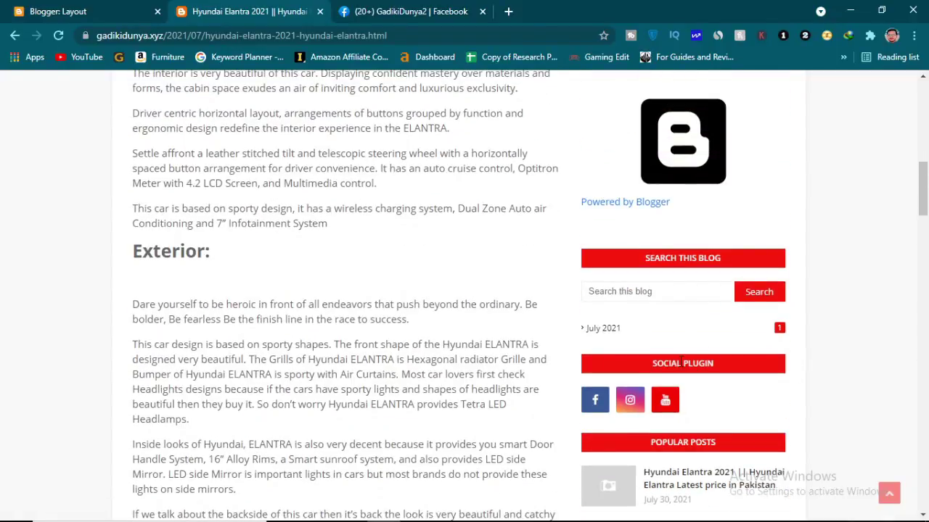
scroll(643, 353, "down", 4)
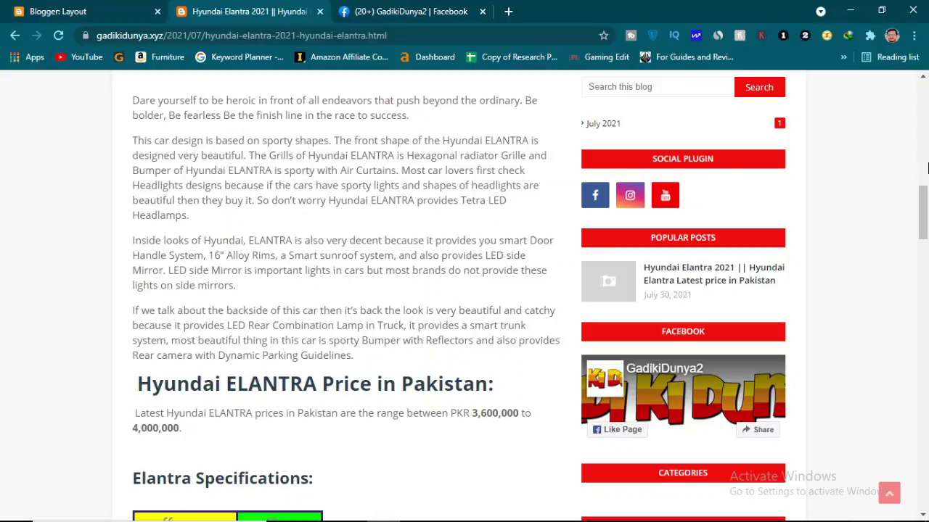
scroll(873, 239, "down", 3)
scroll(757, 239, "up", 6)
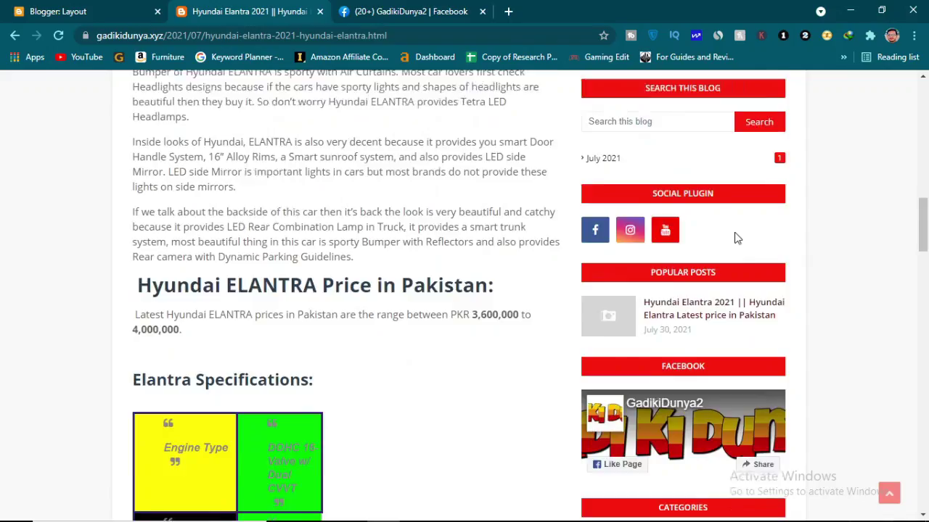
scroll(757, 227, "up", 10)
scroll(912, 246, "down", 2)
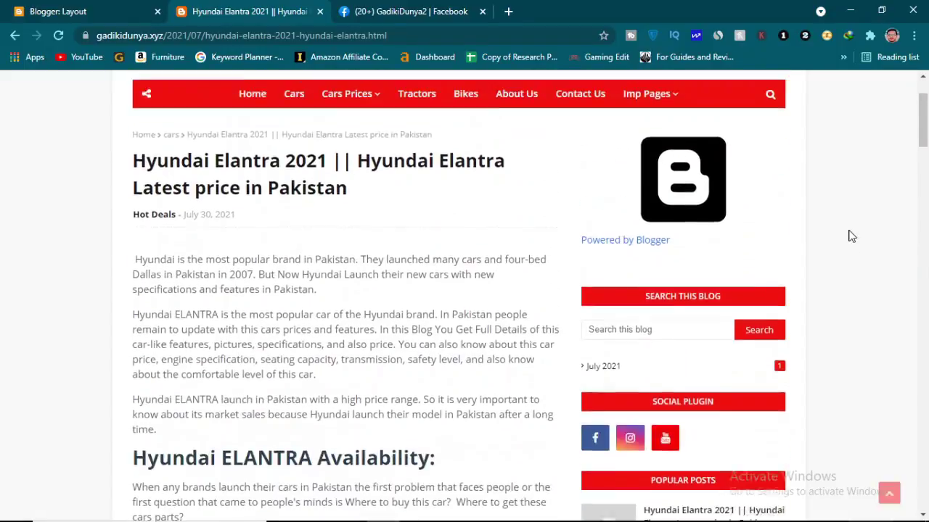
scroll(850, 234, "up", 1)
- Revisit the Facebook Page, open a blank browser tab, and minimize the browser to the desktop
left_click(461, 16)
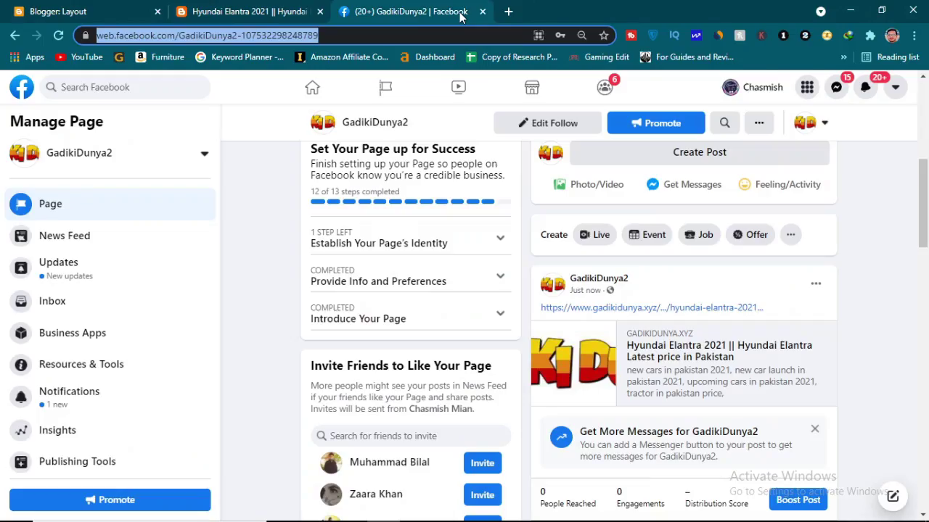
left_click(508, 11)
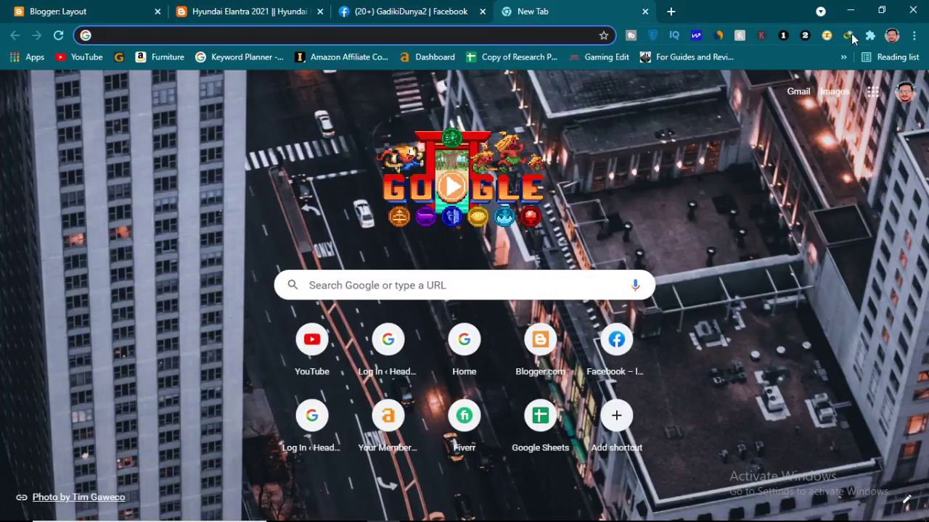
left_click(849, 10)
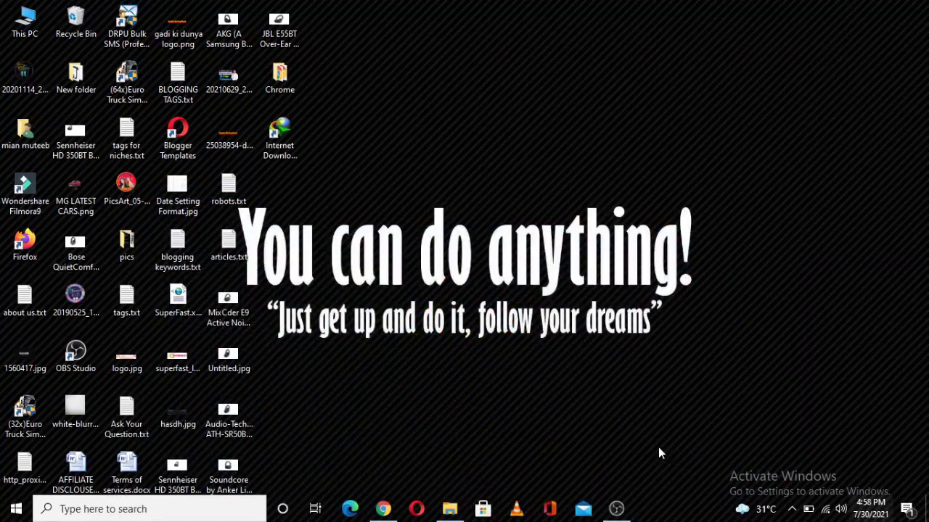